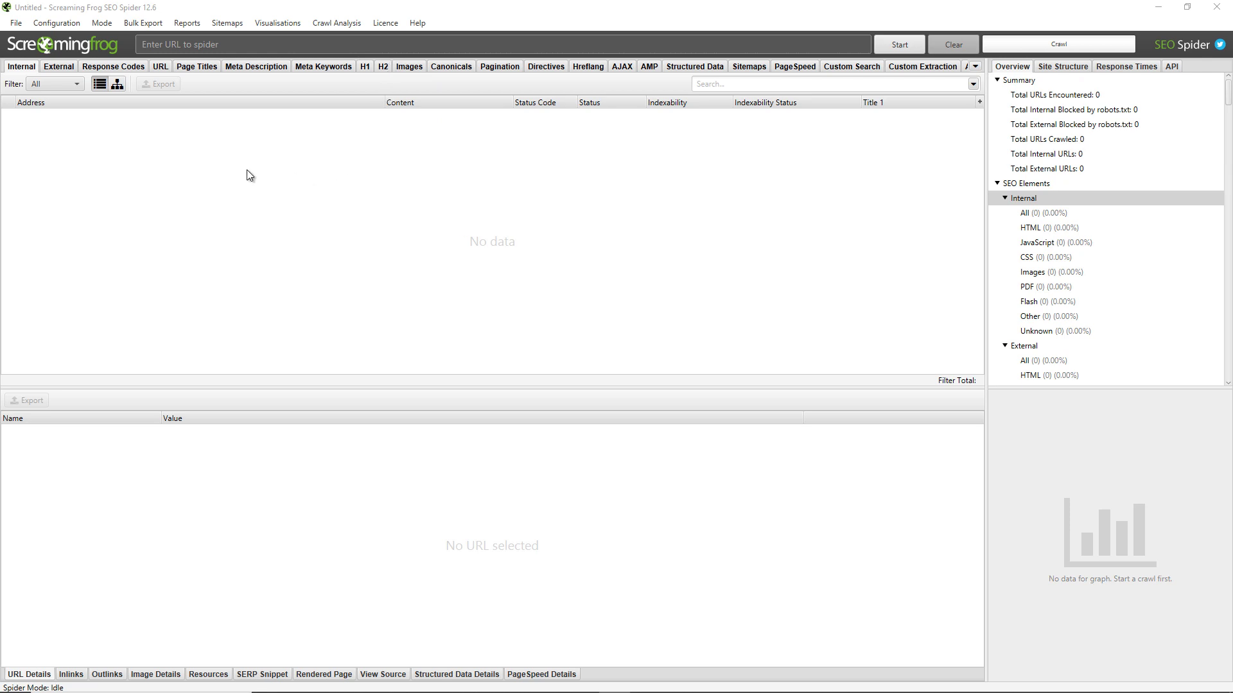
- Switch to List mode and preview the Enter Manually and Download XML Sitemap upload options
left_click(106, 24)
left_click(110, 58)
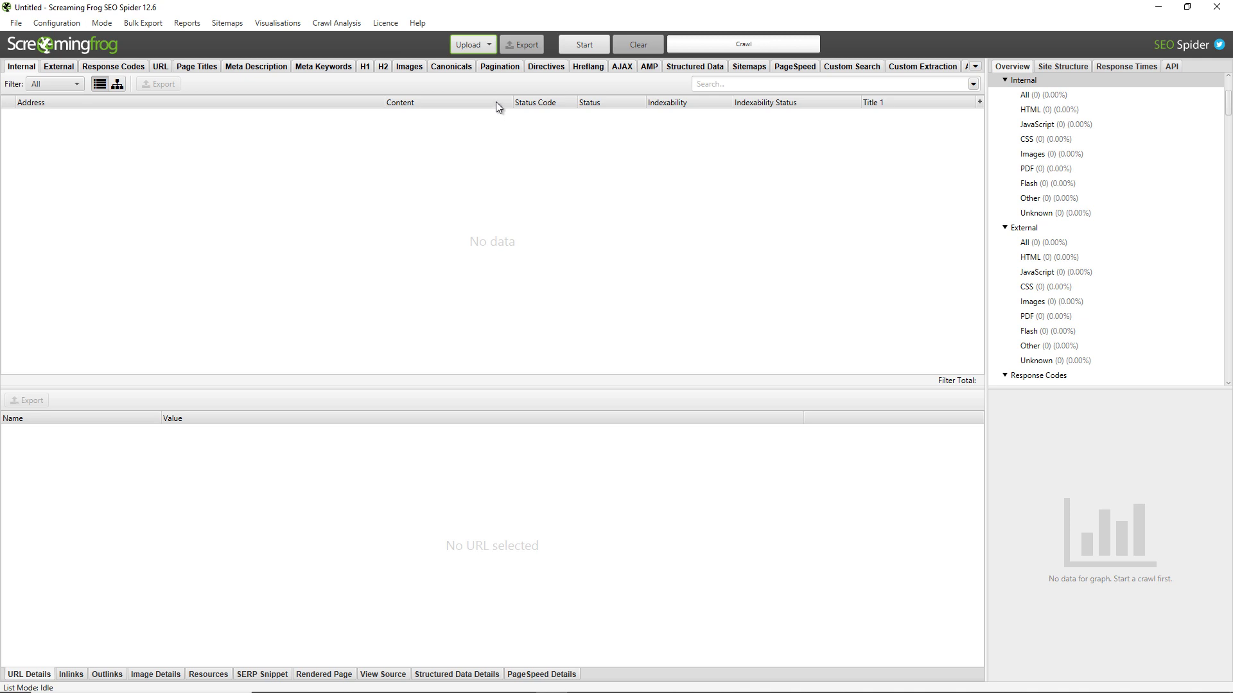
left_click(491, 49)
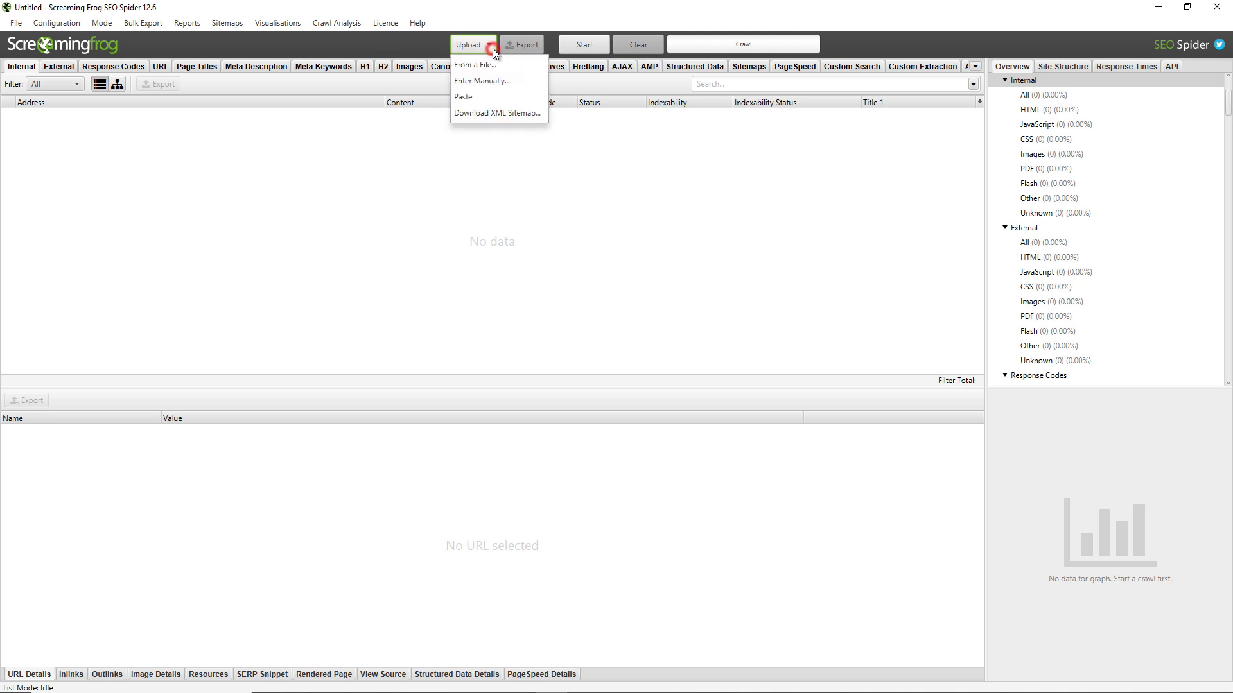
left_click(511, 81)
left_click(796, 212)
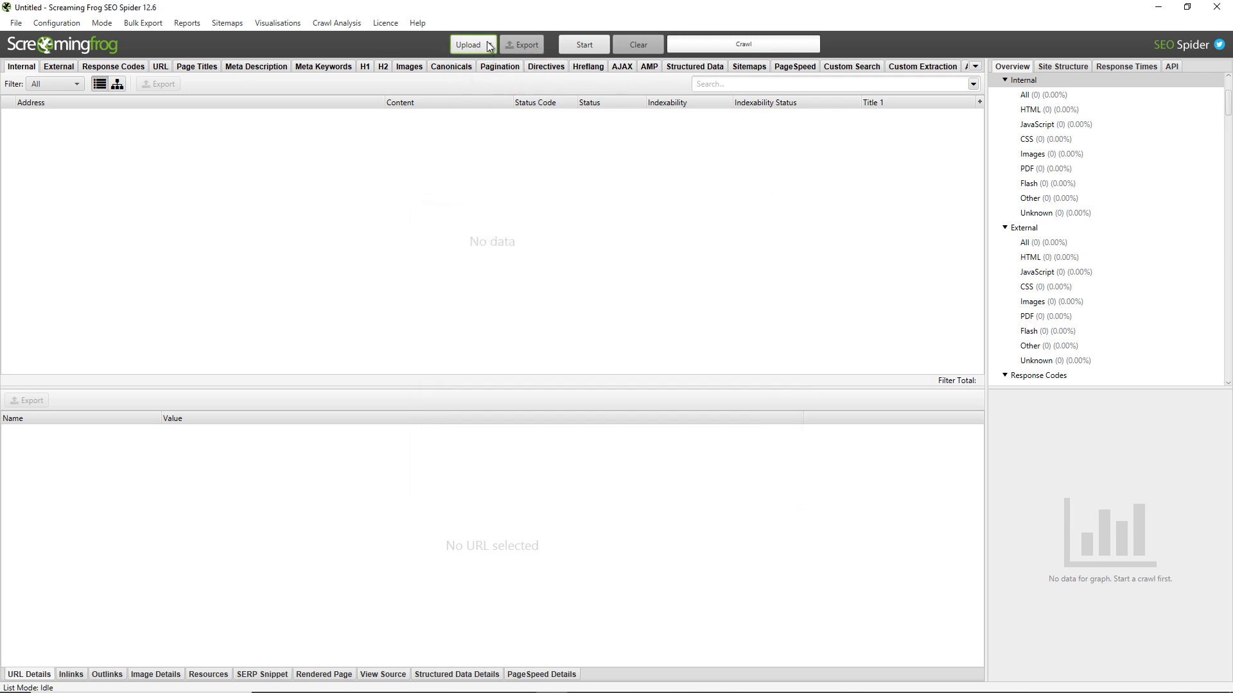
left_click(482, 44)
left_click(506, 111)
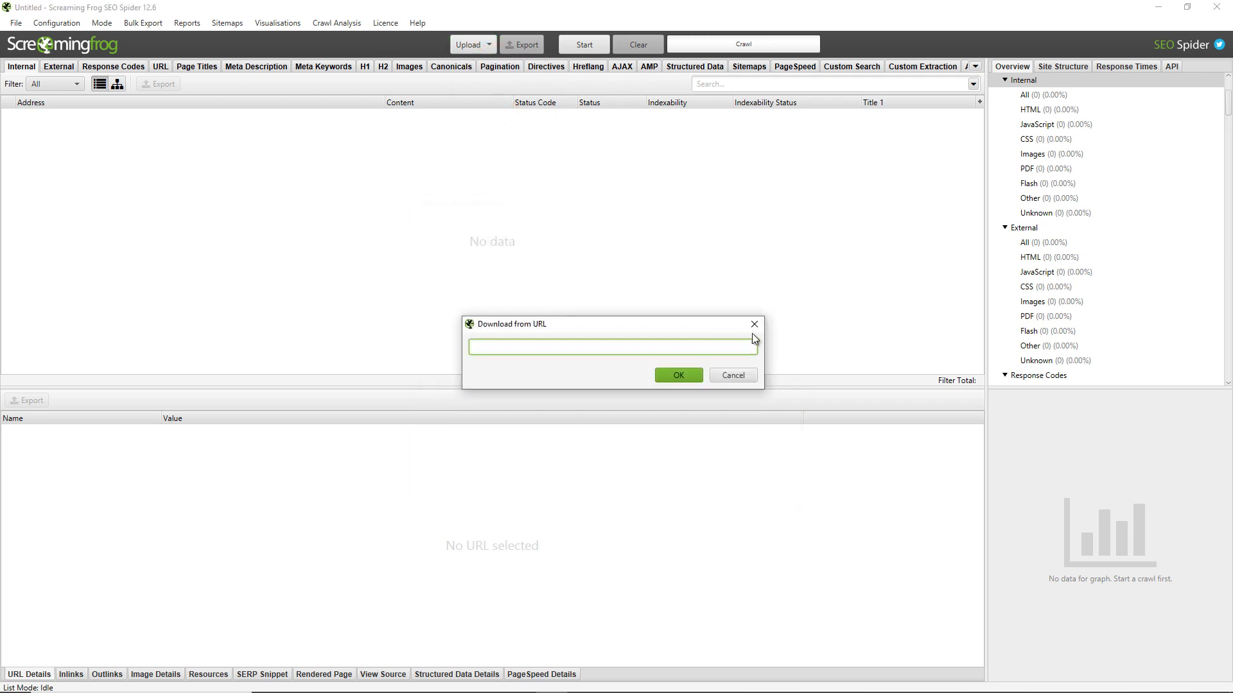
left_click(753, 328)
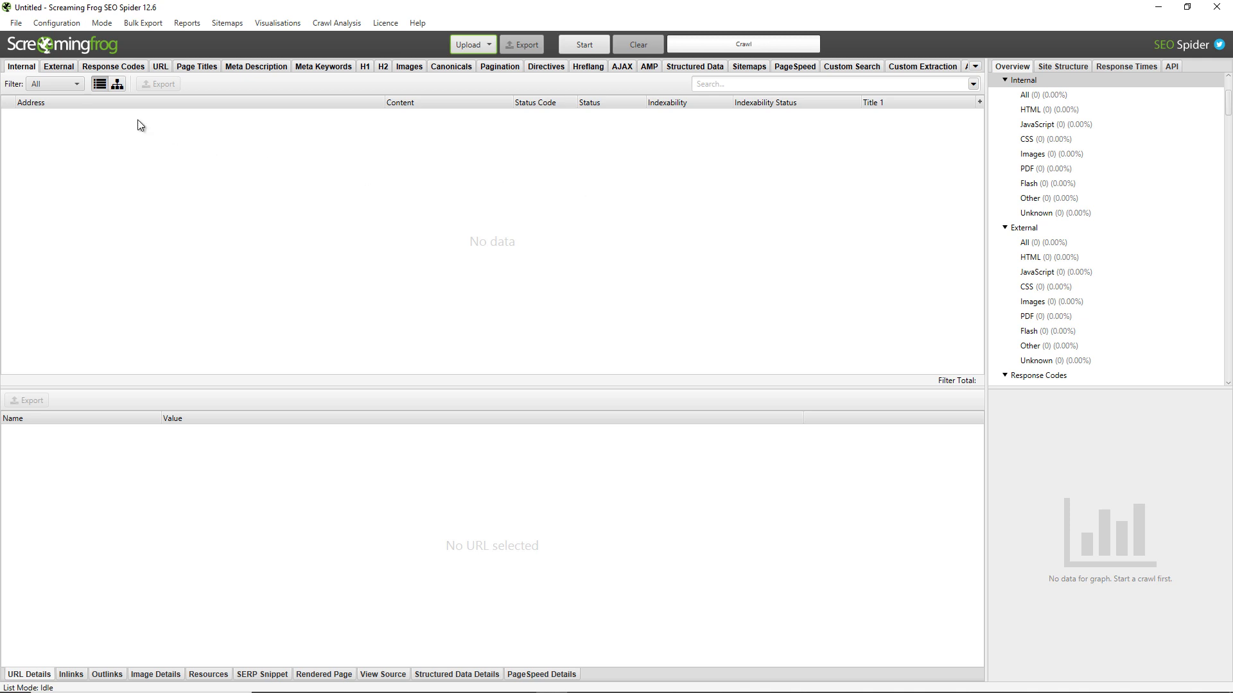
- In Spider configuration's Limits tab, set Limit Crawl Depth to 0 and confirm
left_click(56, 23)
left_click(60, 42)
left_click(535, 166)
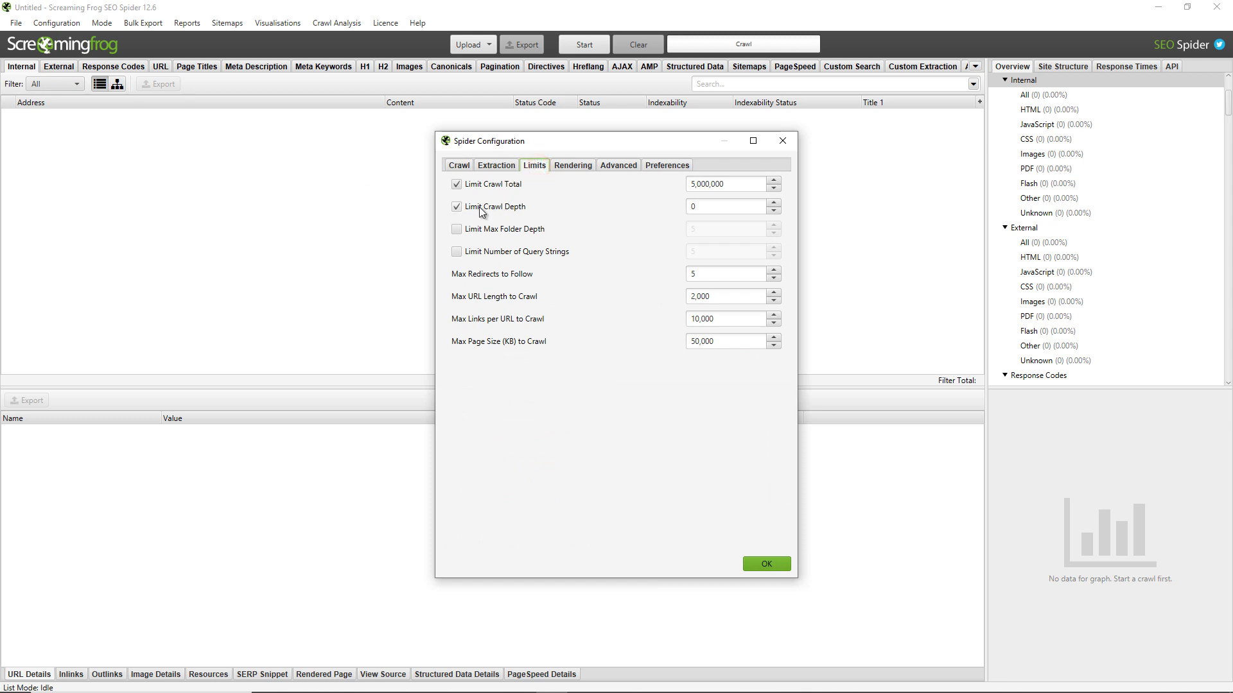
double_click(704, 210)
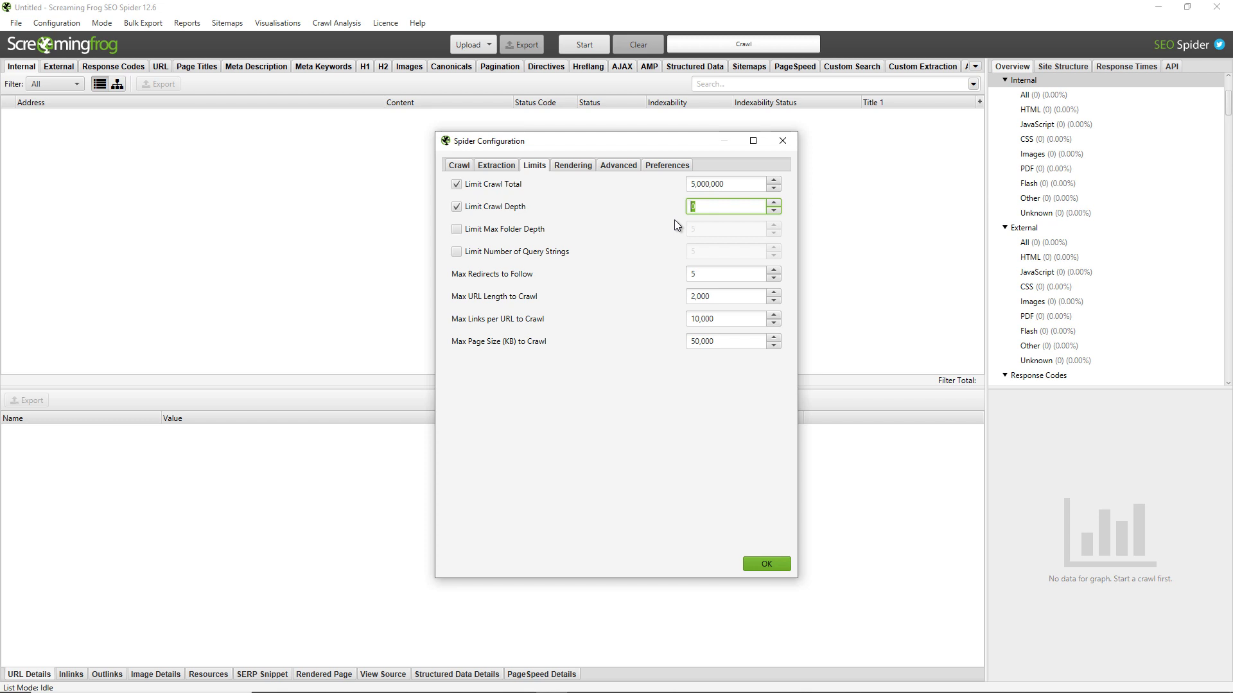
left_click(776, 565)
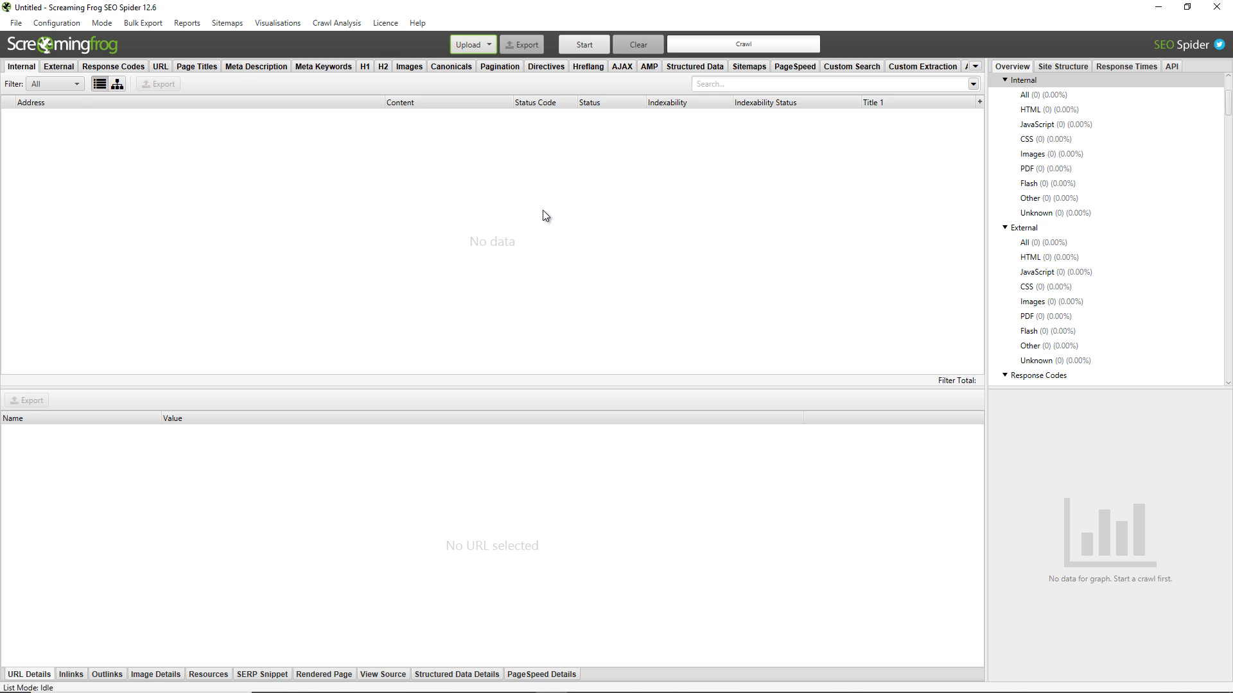
- Paste the homepage address into Enter Manually, which finds no URLs, and cancel
left_click(492, 45)
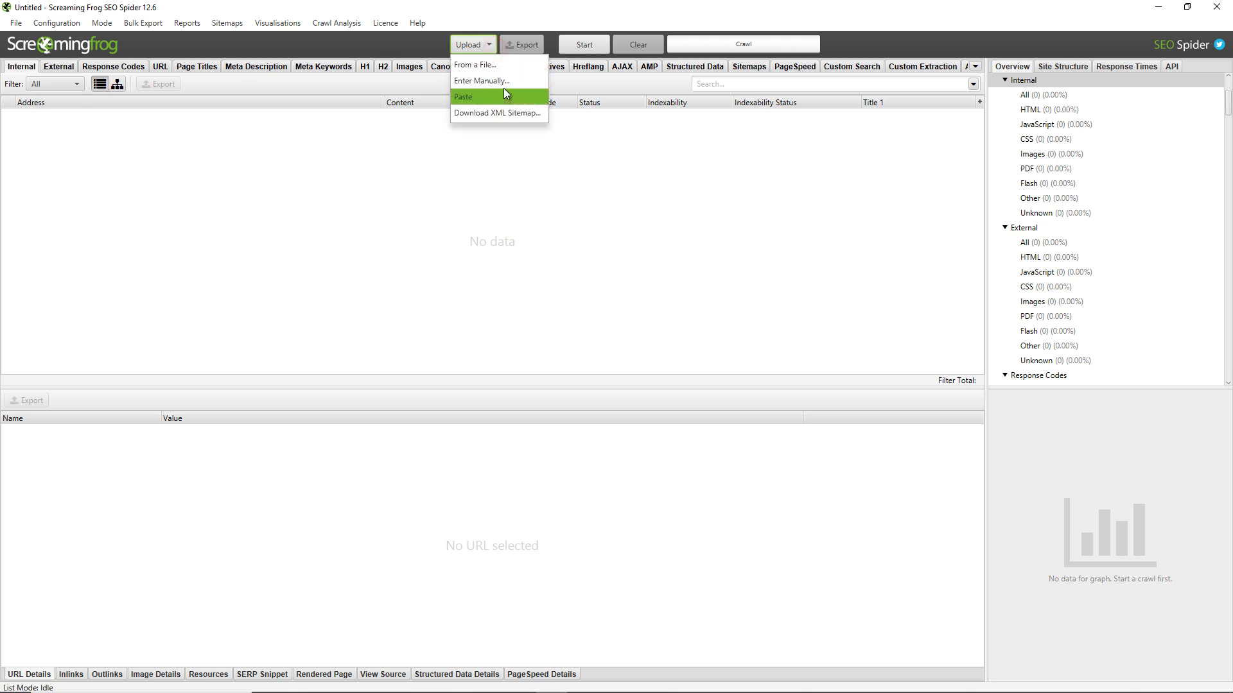
left_click(503, 82)
left_click(664, 322)
type("www.screamingfrog.co.uk/")
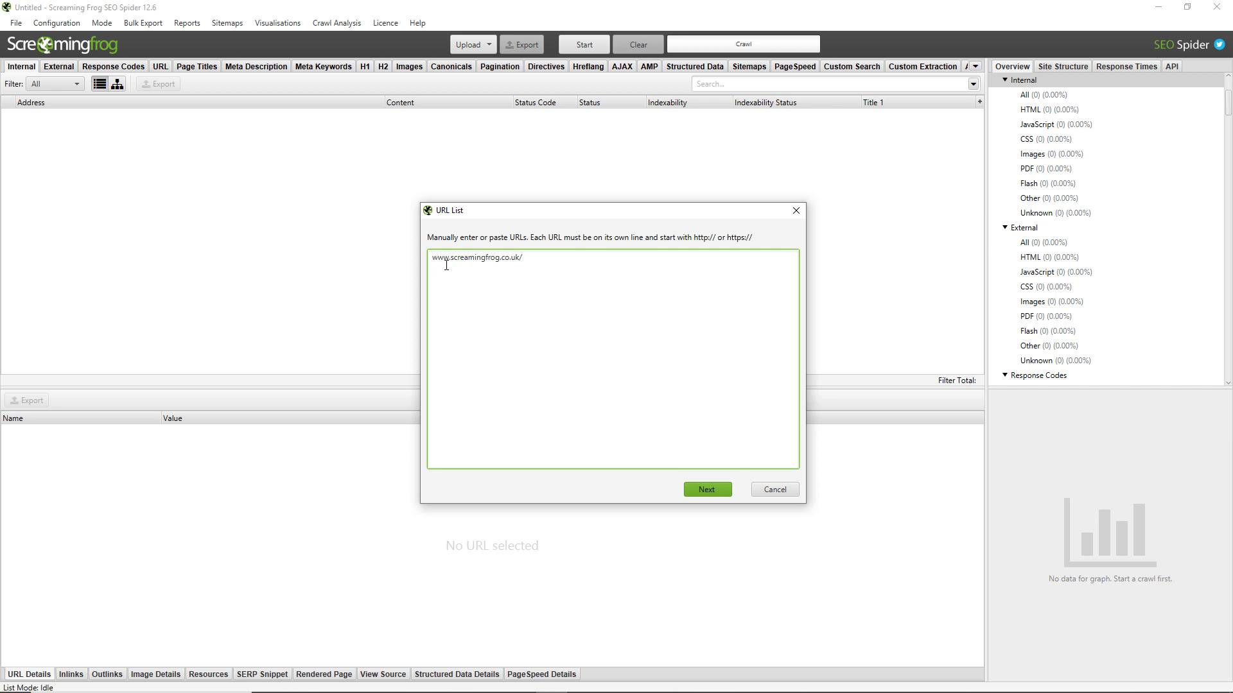
left_click(719, 489)
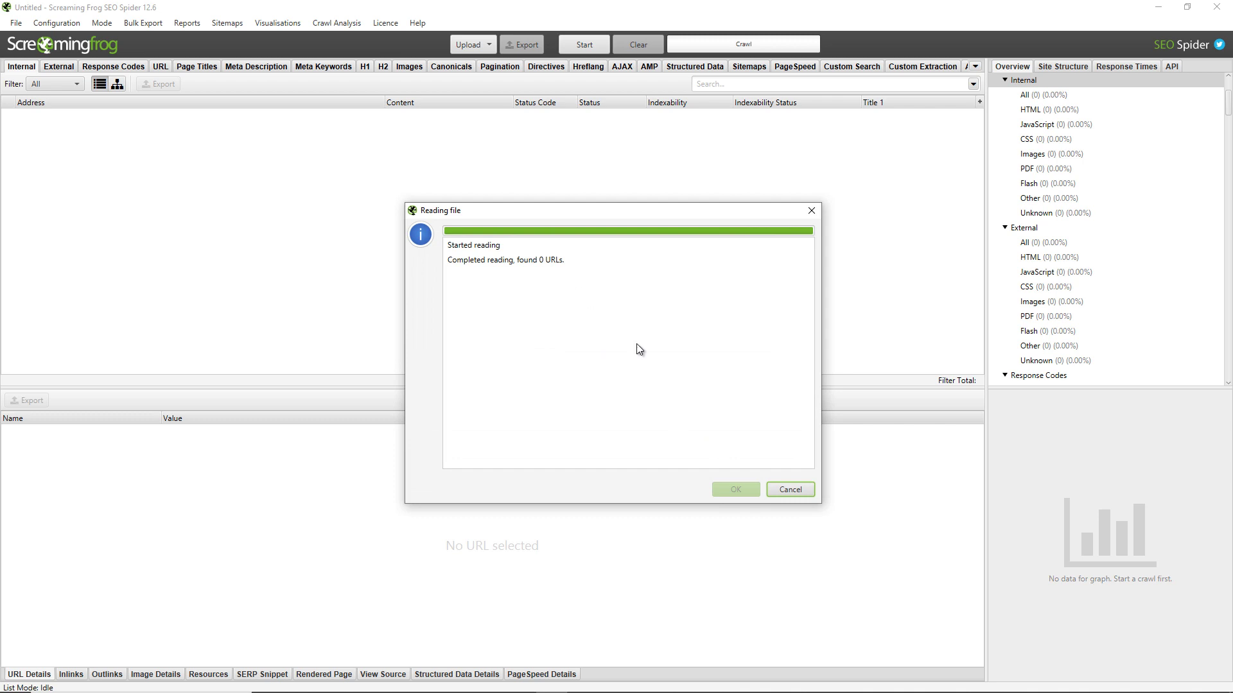
left_click(791, 490)
left_click(489, 44)
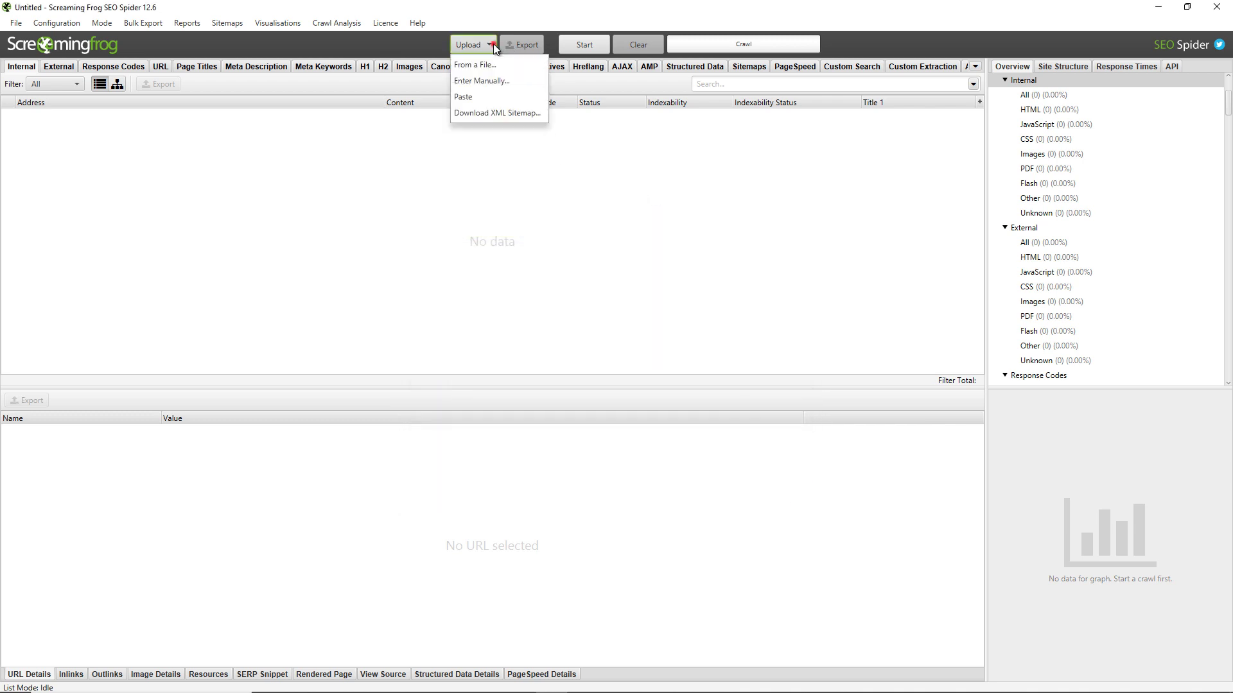
left_click(503, 80)
left_click(600, 357)
type("www.screamingfrog.co.uk/")
type("https://")
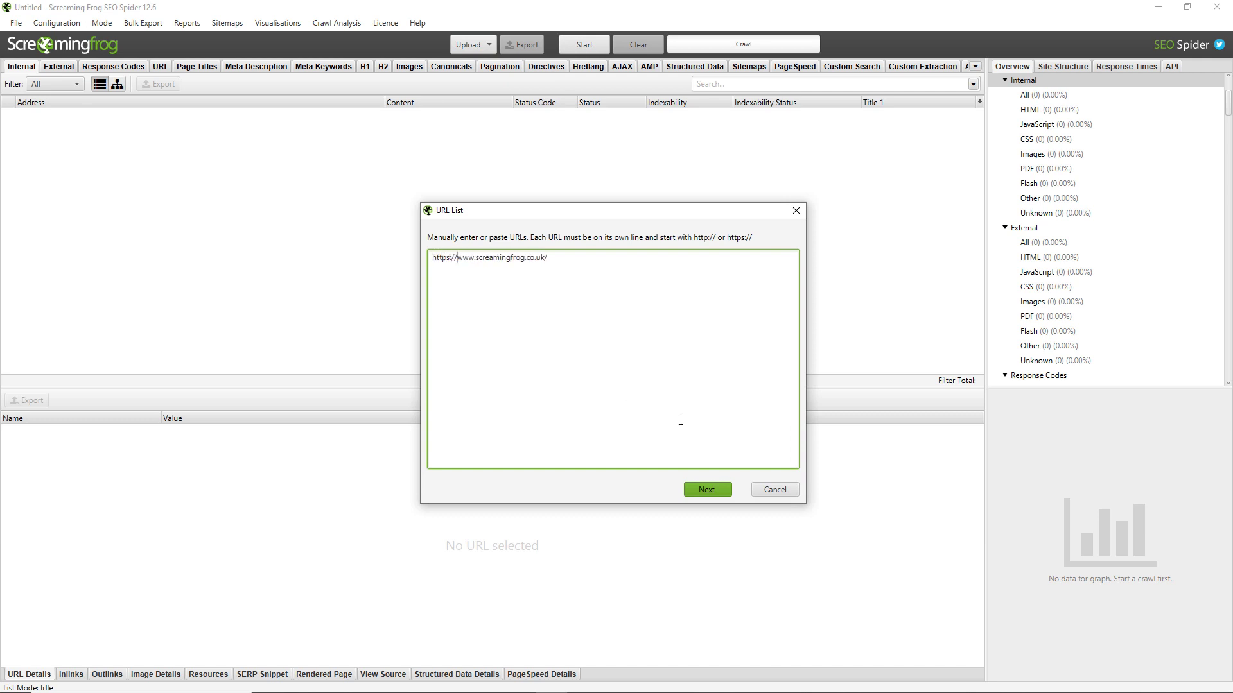
left_click(700, 488)
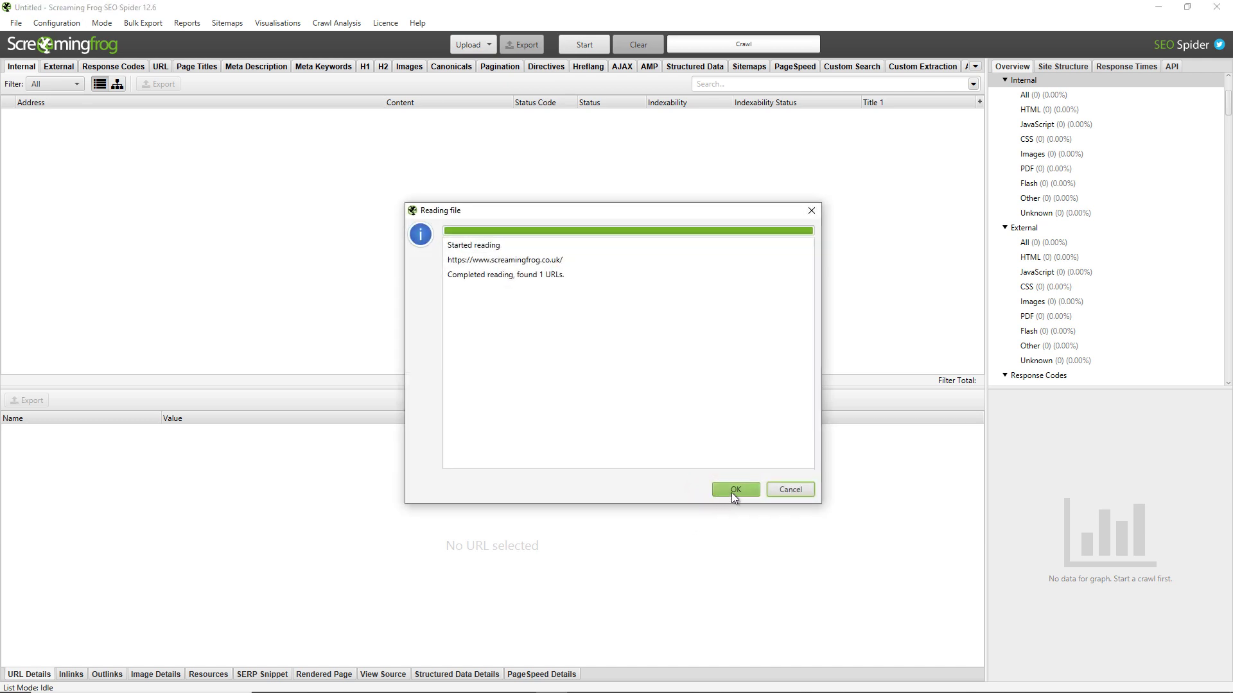
left_click(735, 491)
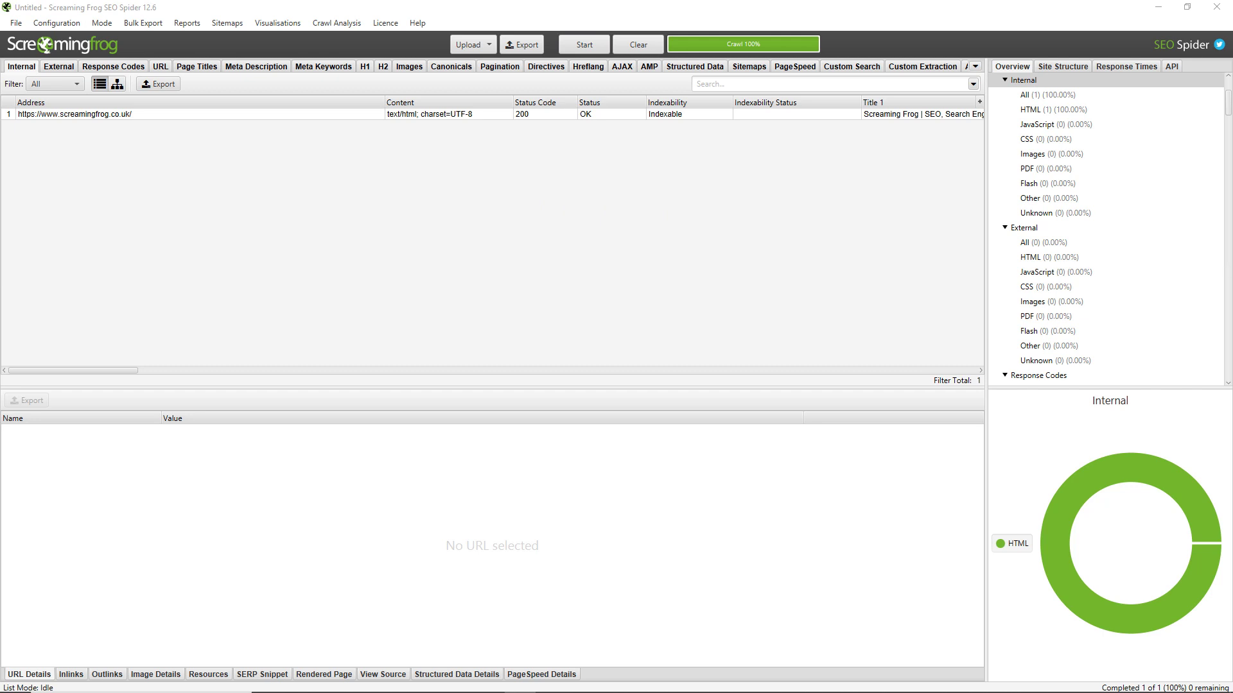
- Paste the four test URLs, inspecting the duplicate seo-spider URLs and the fragment URL
left_click(456, 50)
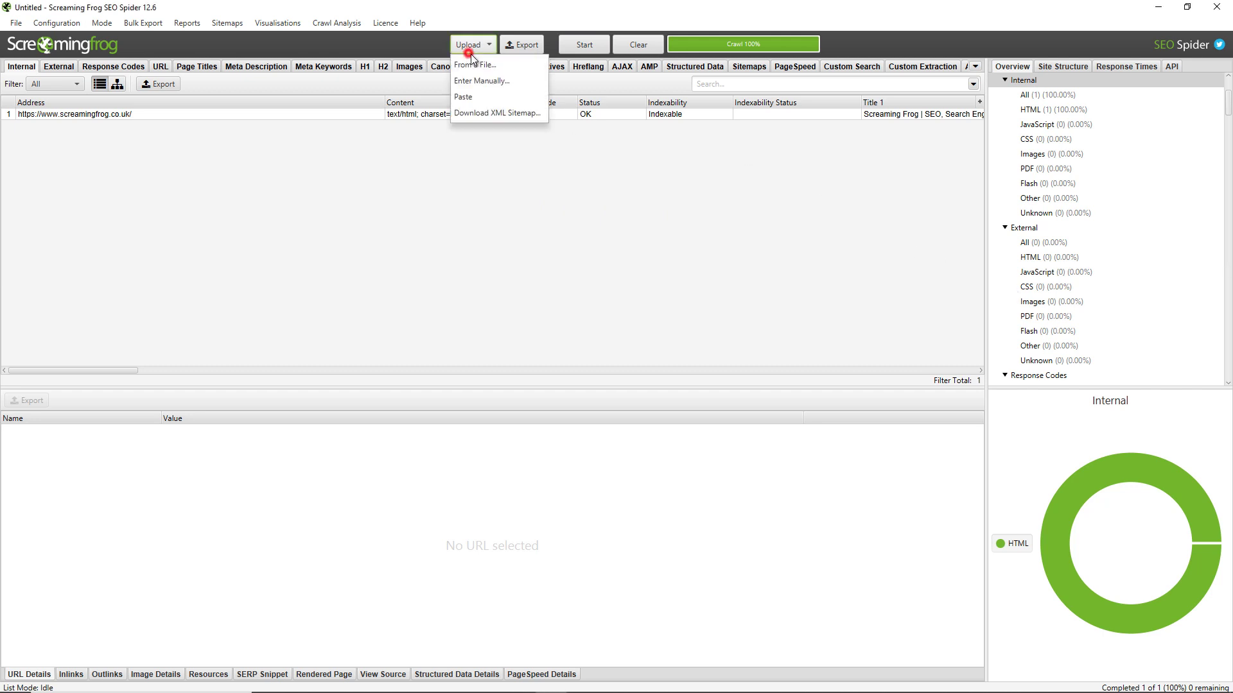
left_click(481, 80)
left_click(611, 281)
type("https://www.screamingfrog.co.uk/ https://www.screamingfrog.co.uk/#fragment-this-wont-be-crawled https://www.screamingfrog.co.uk/seo-spider/ https://www.screamingfrog.co.uk/seo-spider/")
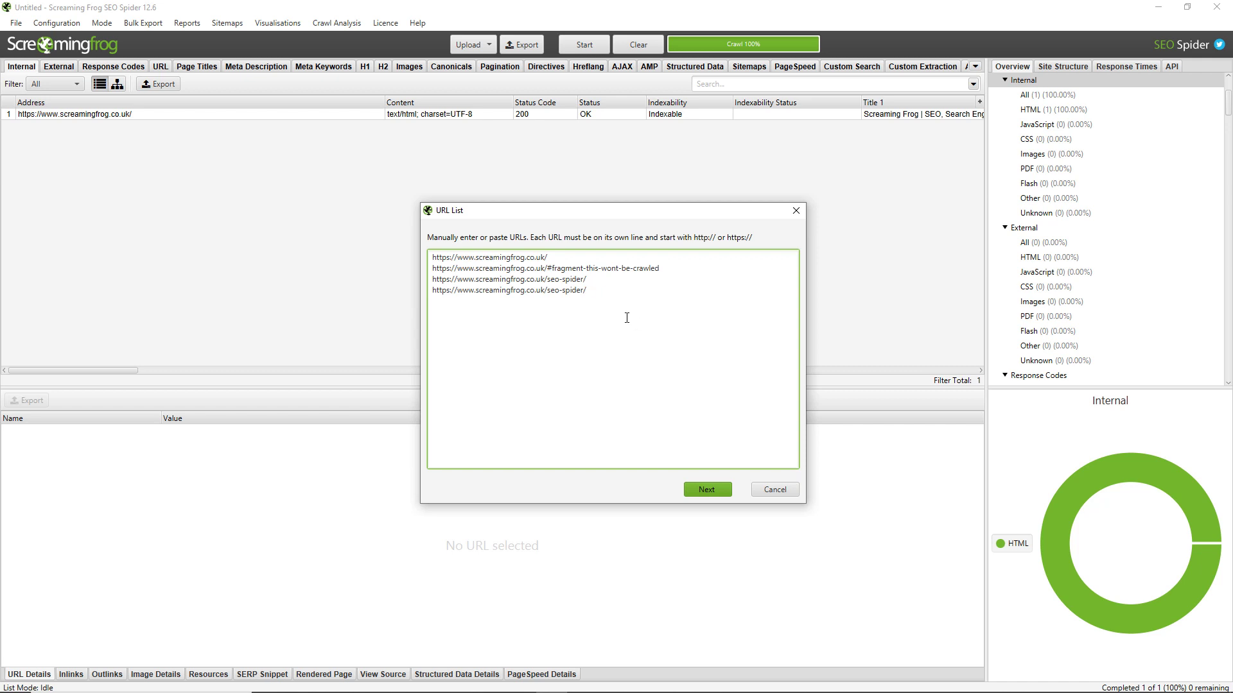
left_click_drag(593, 292, 431, 280)
left_click(652, 303)
left_click_drag(673, 268, 549, 272)
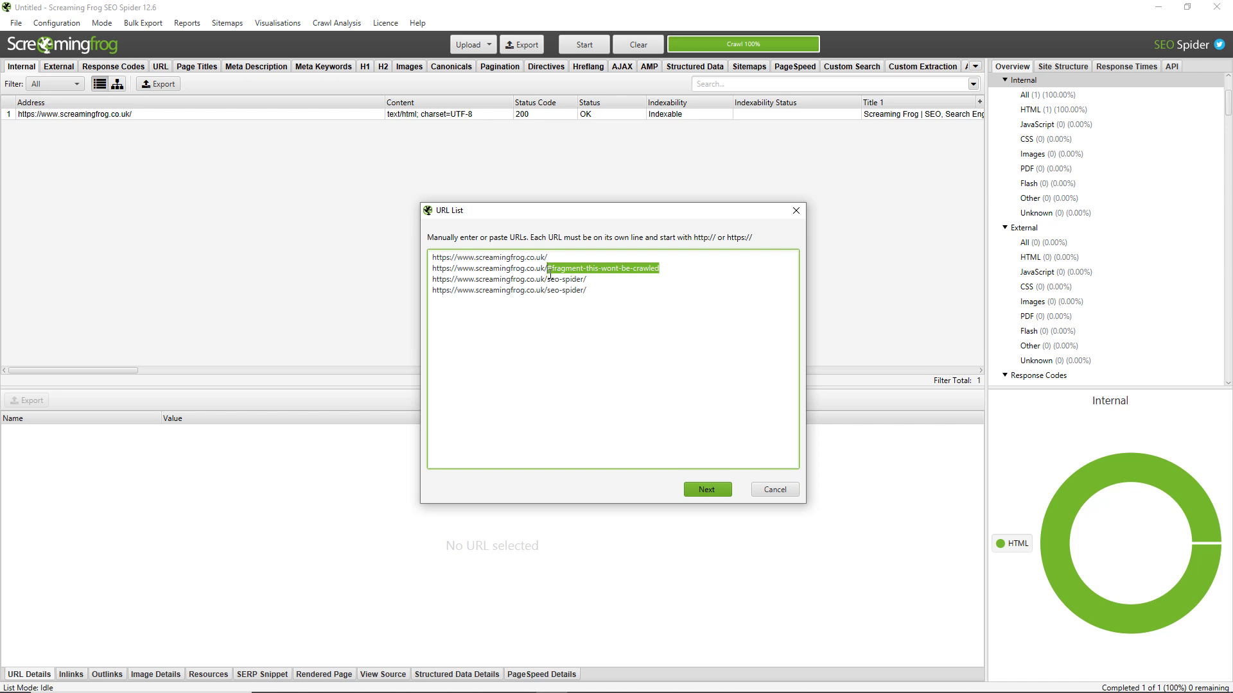
left_click(715, 385)
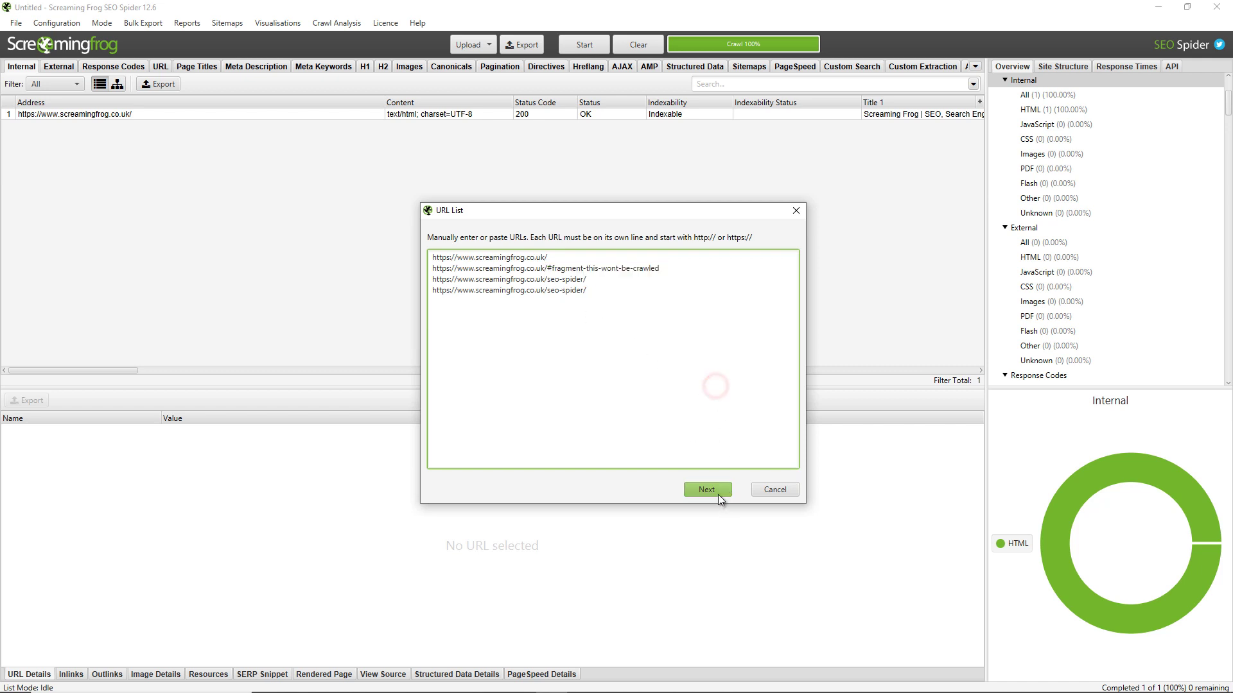
- Crawl the four URLs and export the results as list_mode_export
left_click(718, 492)
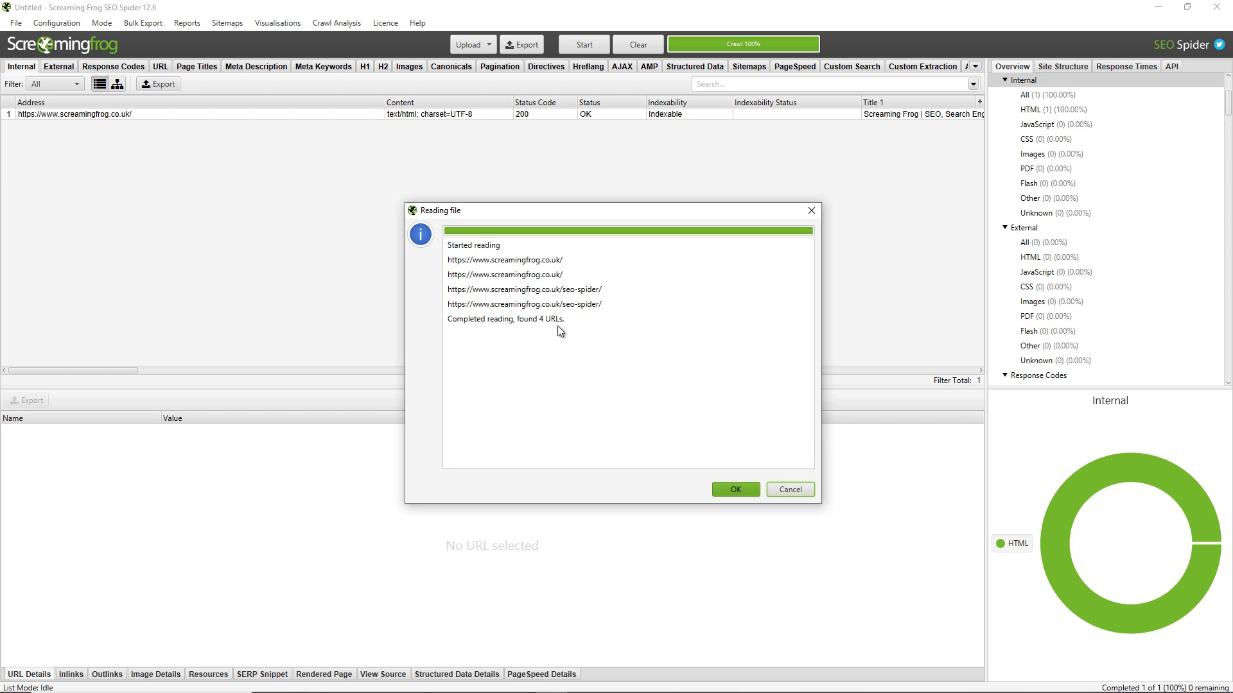
left_click(735, 490)
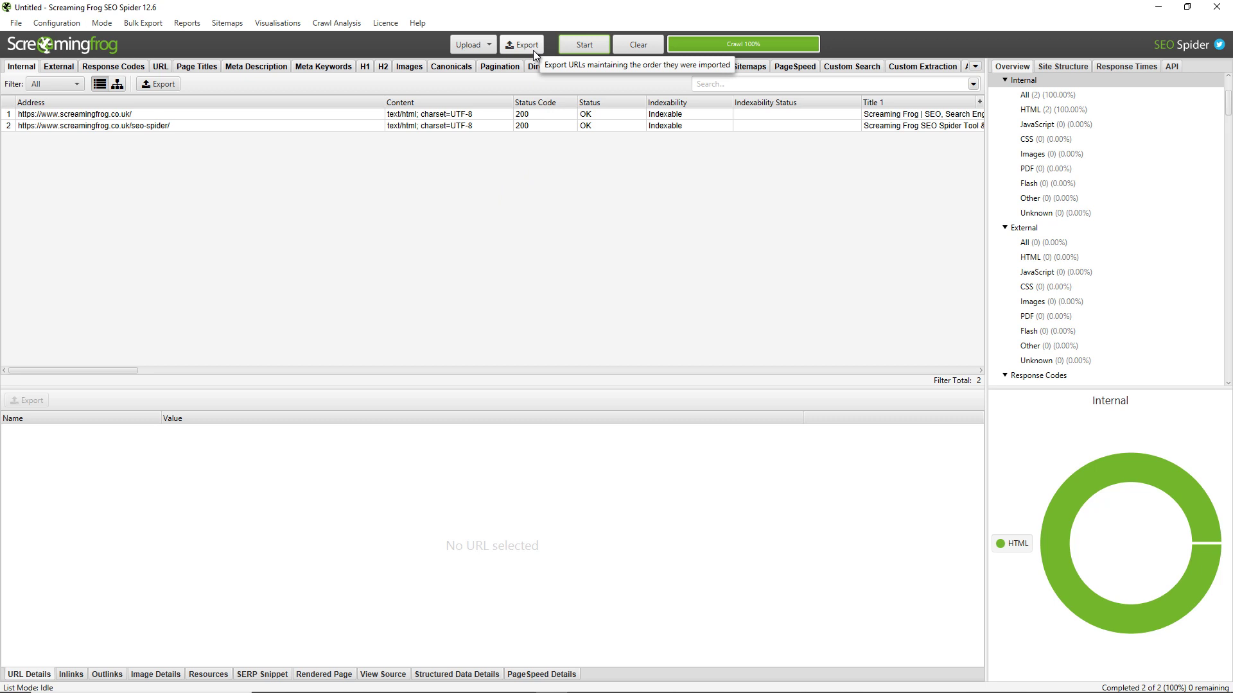
left_click(533, 50)
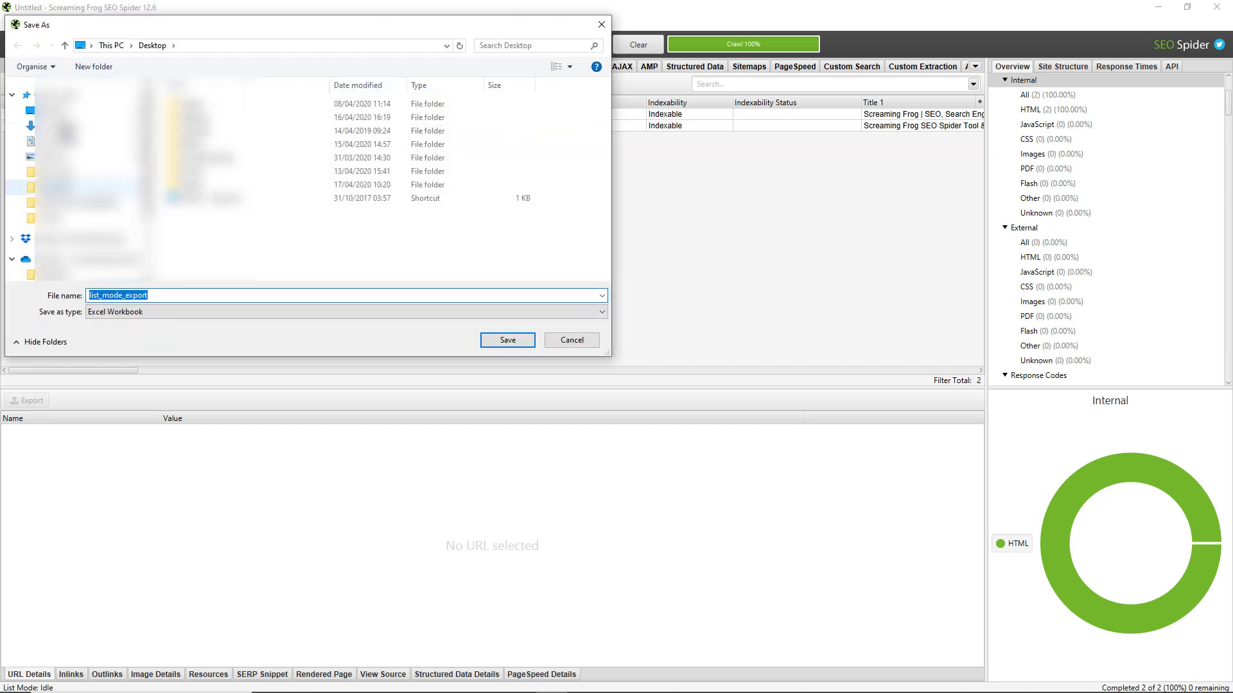
left_click(507, 341)
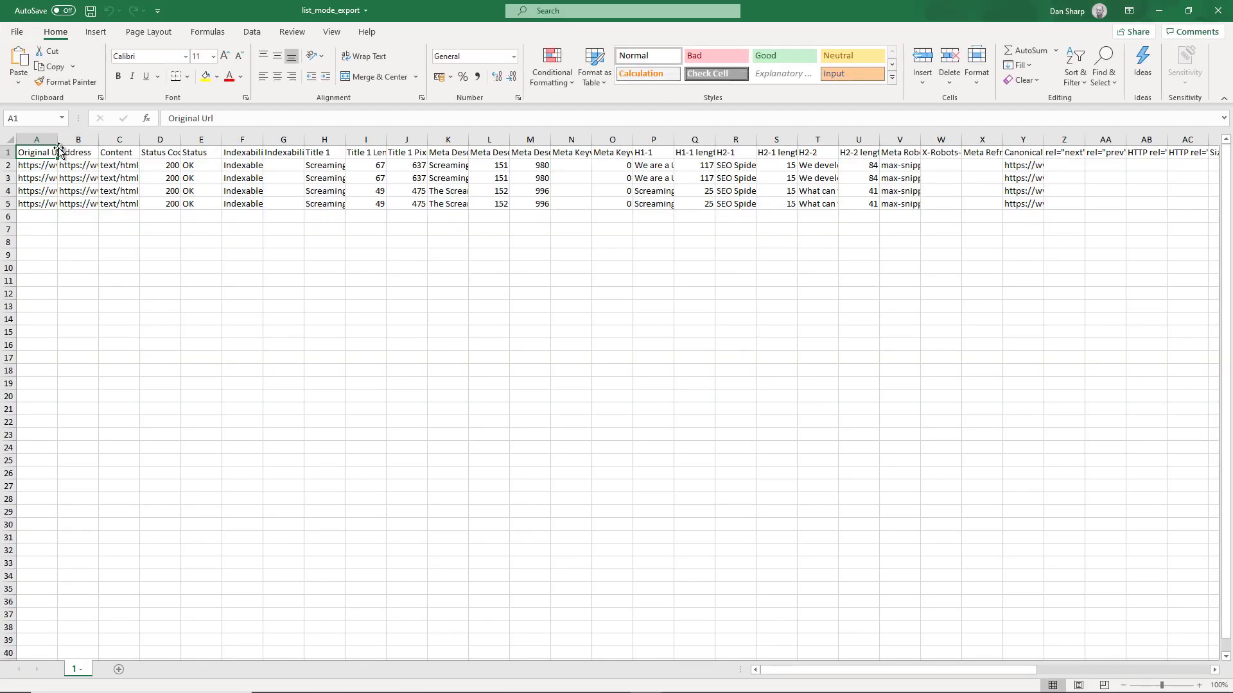
- Widen columns A and B to show the full Original Url and Address values
left_click_drag(57, 140, 221, 235)
left_click(221, 136)
left_click_drag(258, 181, 294, 186)
left_click_drag(335, 138, 578, 327)
left_click_drag(293, 138, 365, 254)
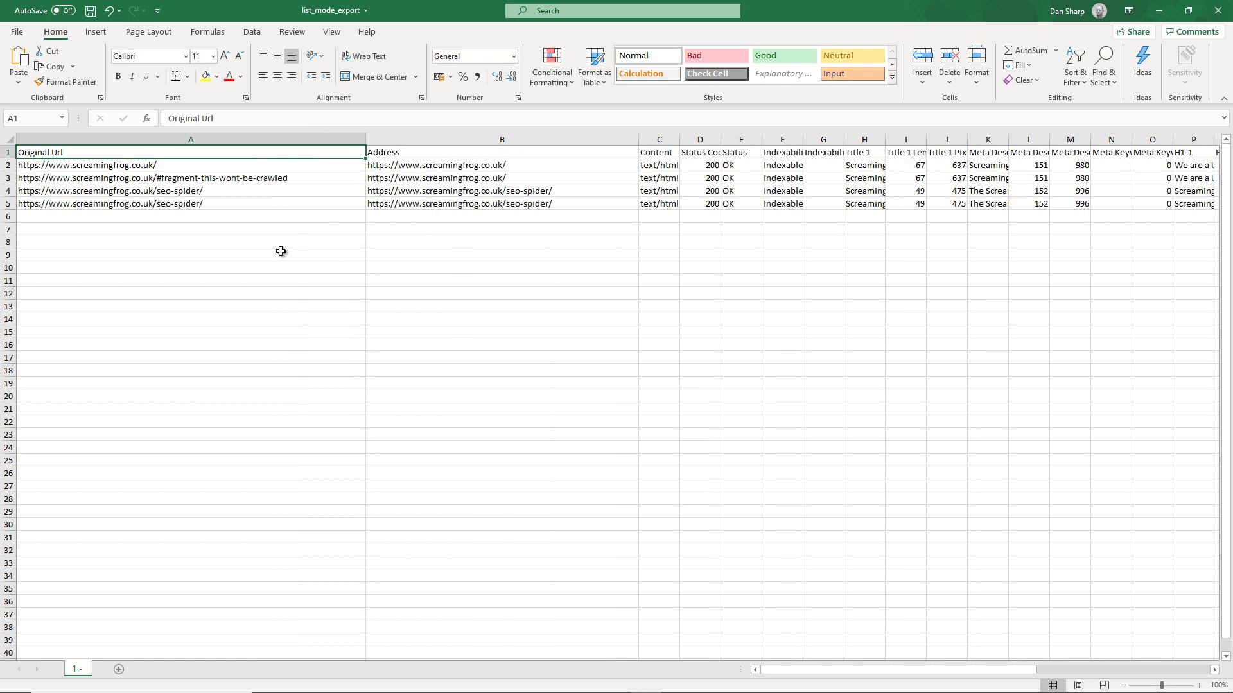
- Select the duplicate seo-spider original URLs, then the four crawled addresses in column B
left_click(207, 169)
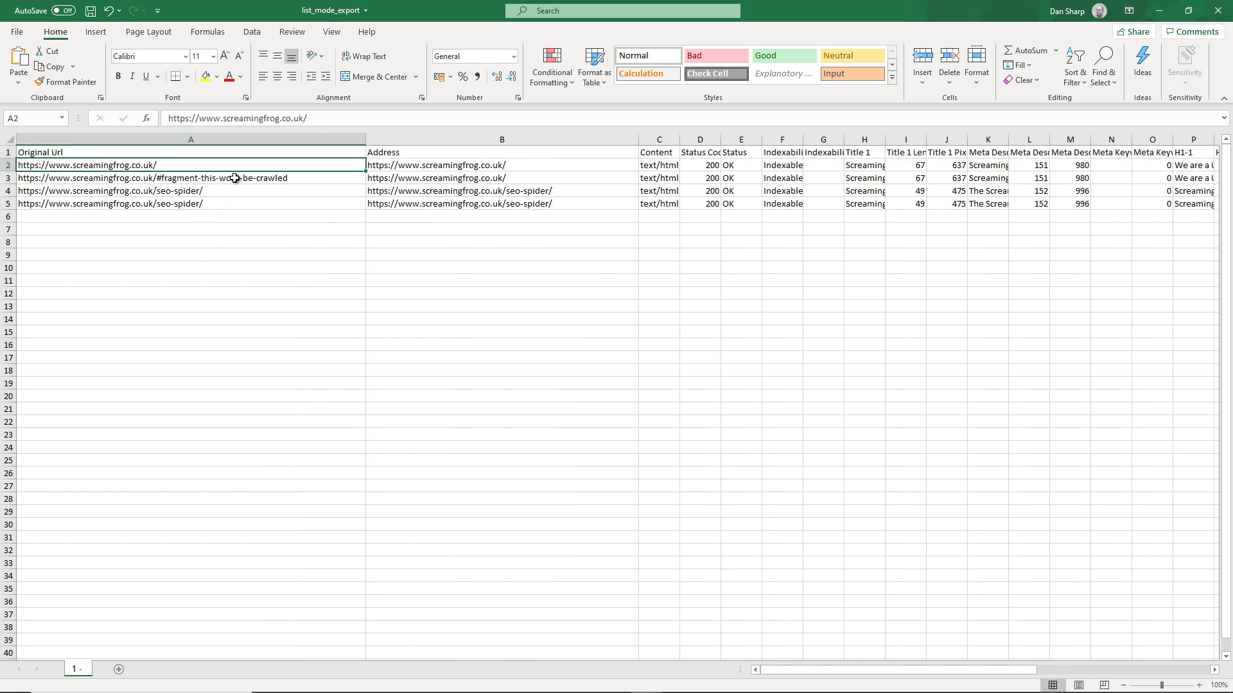
left_click(235, 179)
left_click_drag(244, 192, 245, 200)
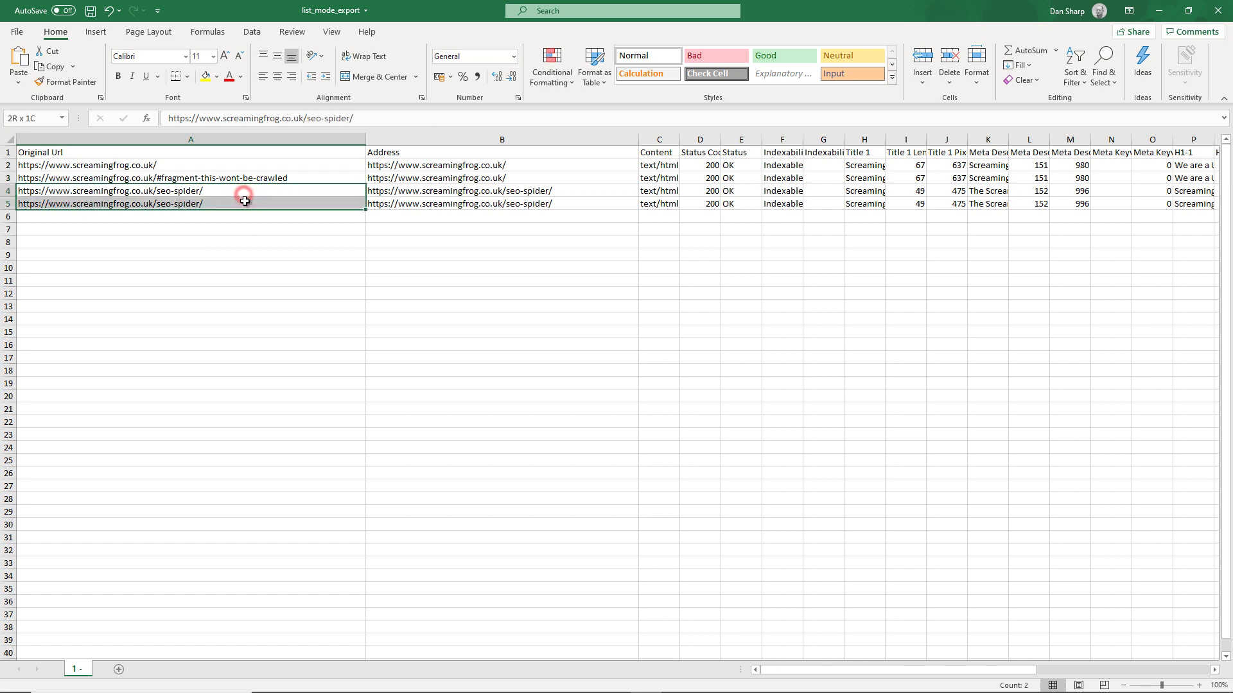
left_click(376, 283)
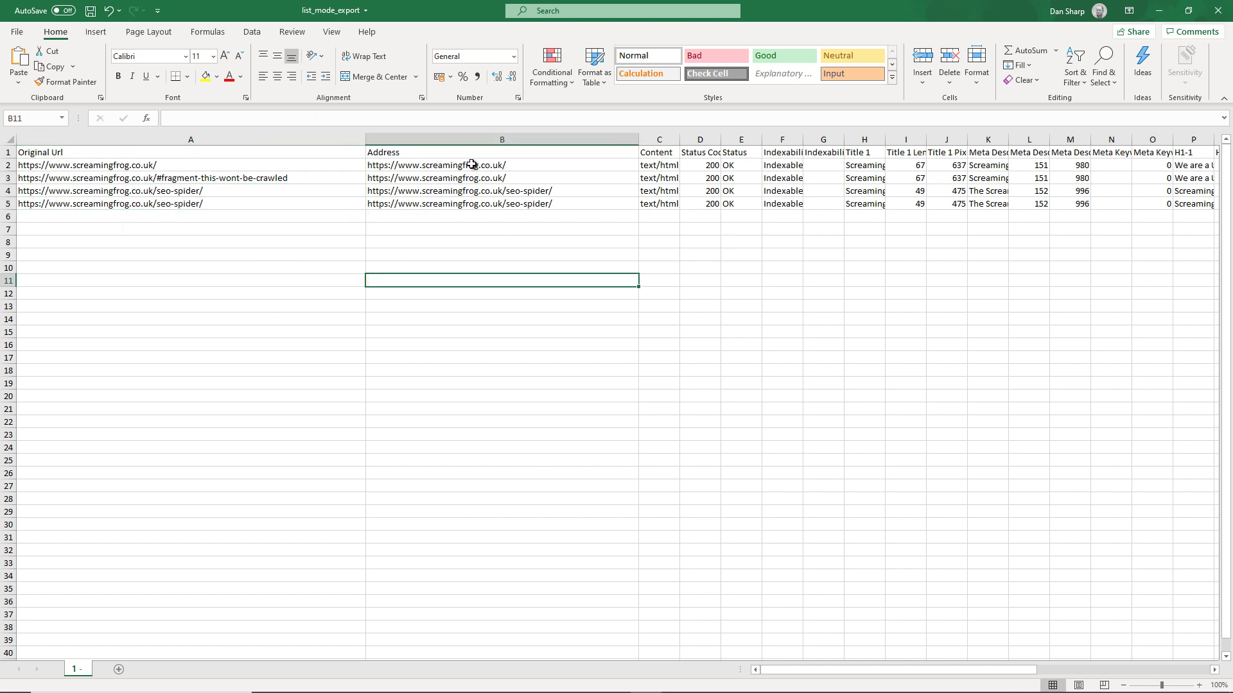
left_click_drag(472, 165, 481, 197)
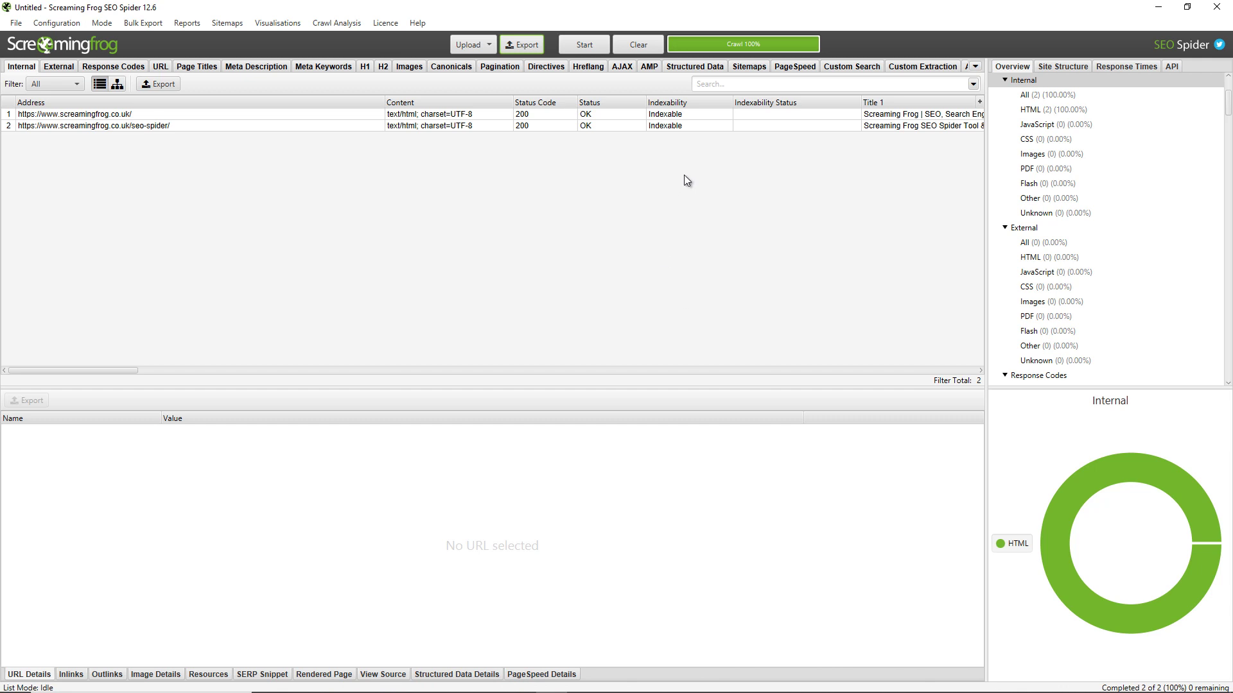
- Clear the previous crawl results and save the current configuration as the default
left_click(650, 45)
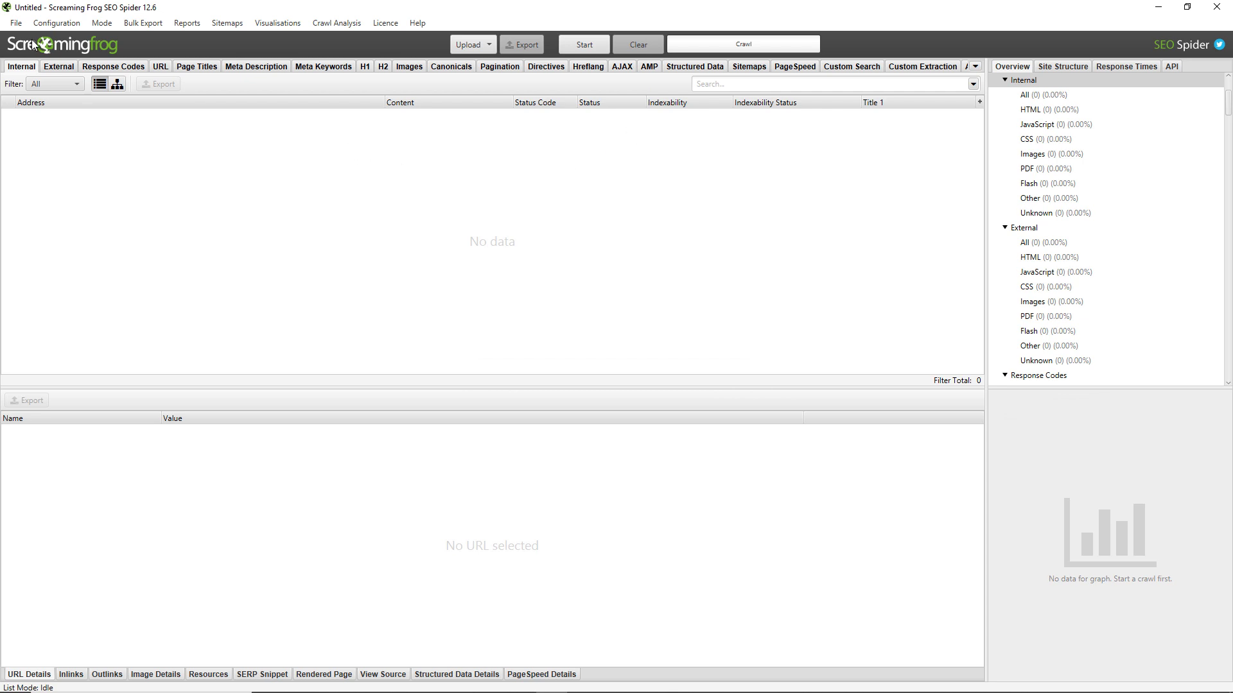
left_click(17, 24)
mouse_move(59, 196)
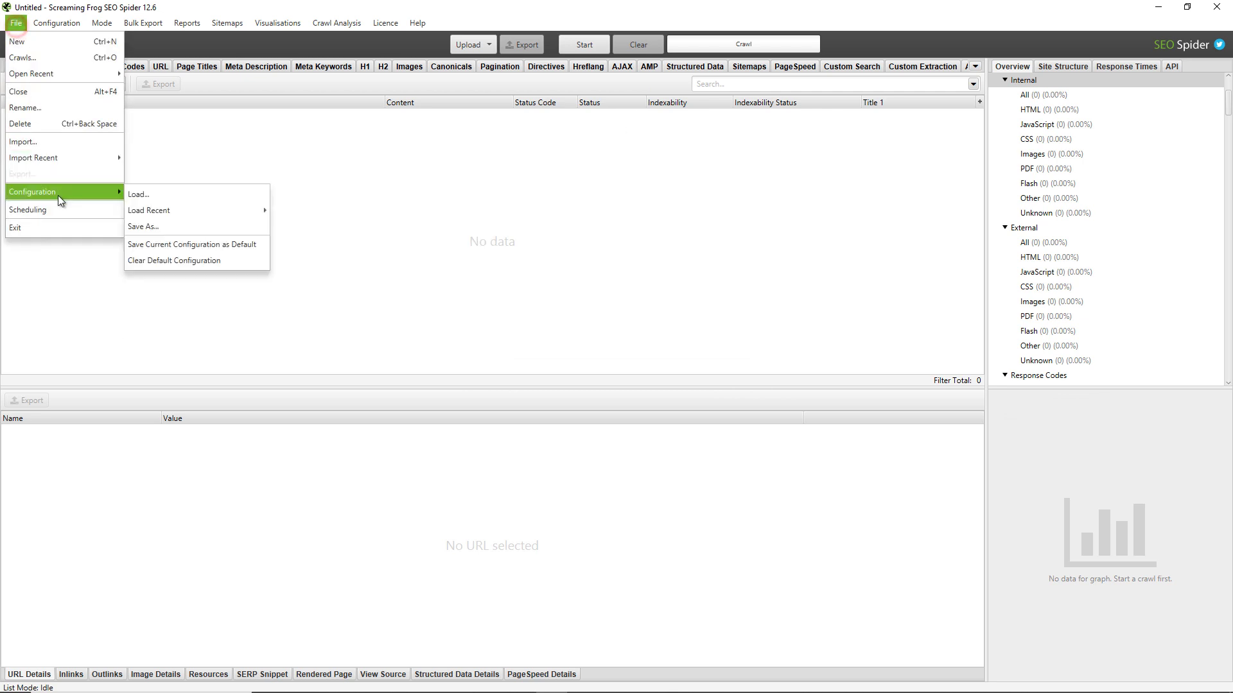
left_click(177, 249)
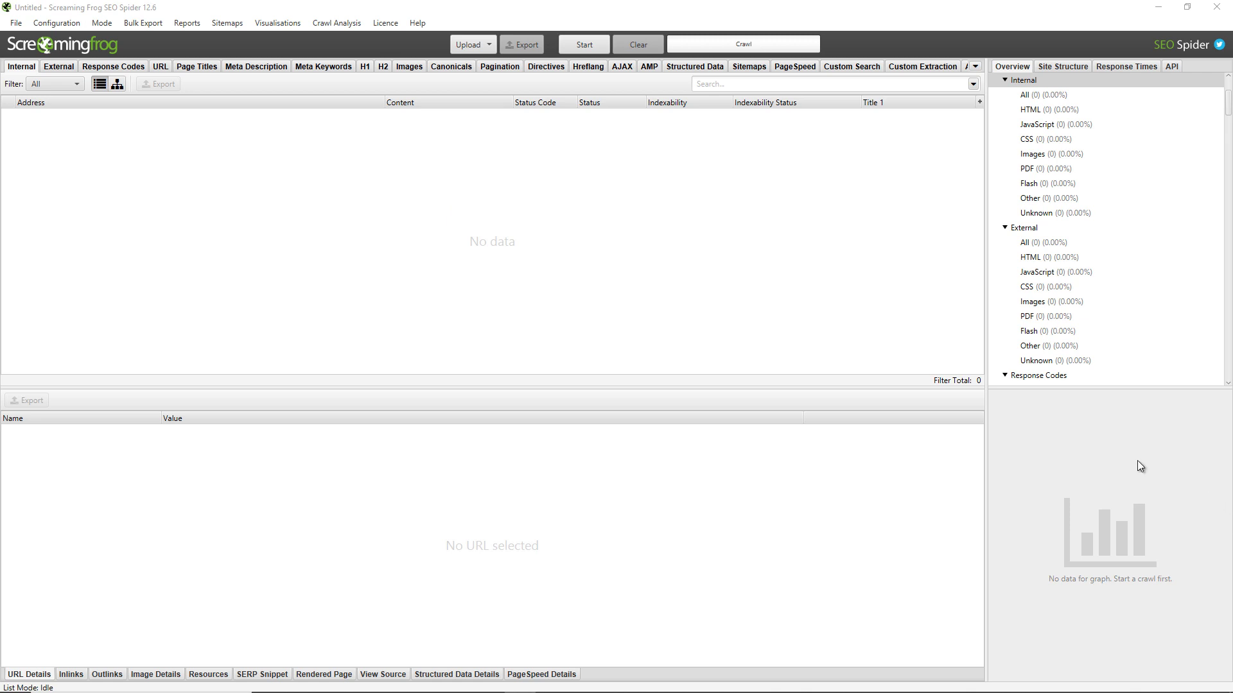
- Paste the seo-spider URL into manual entry, then cancel it
left_click(483, 51)
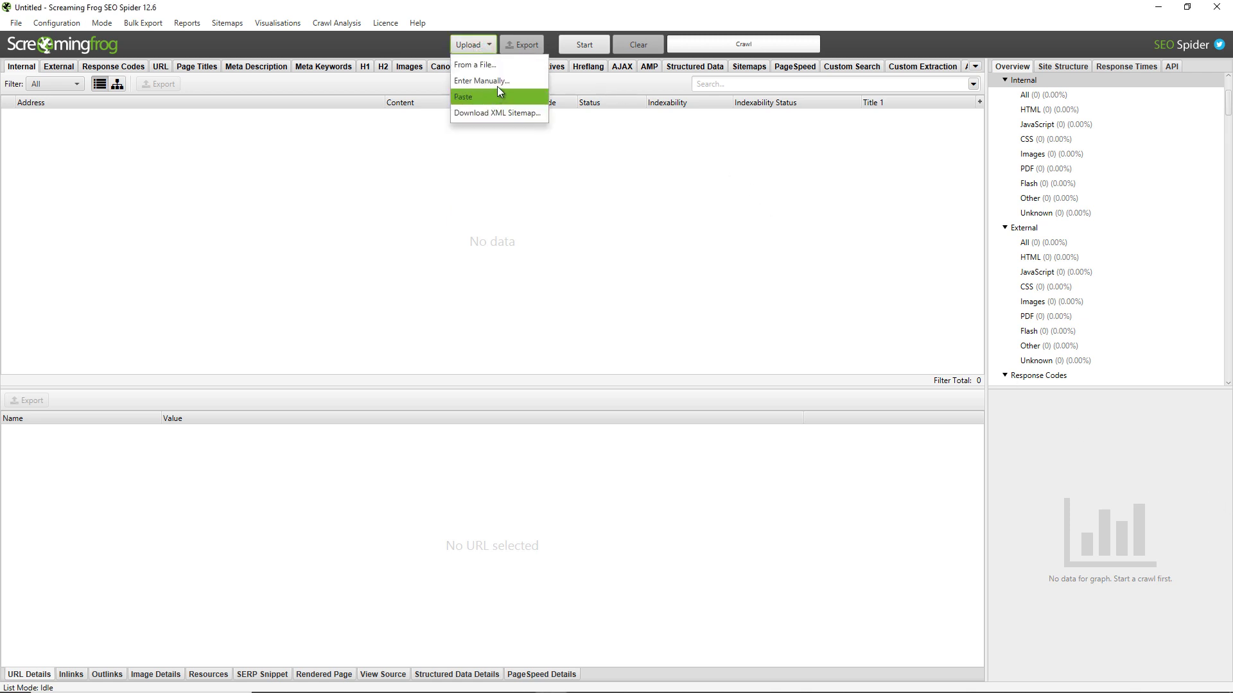
left_click(498, 83)
left_click(654, 337)
type("https://www.screamingfrog.co.uk/seo-spider/")
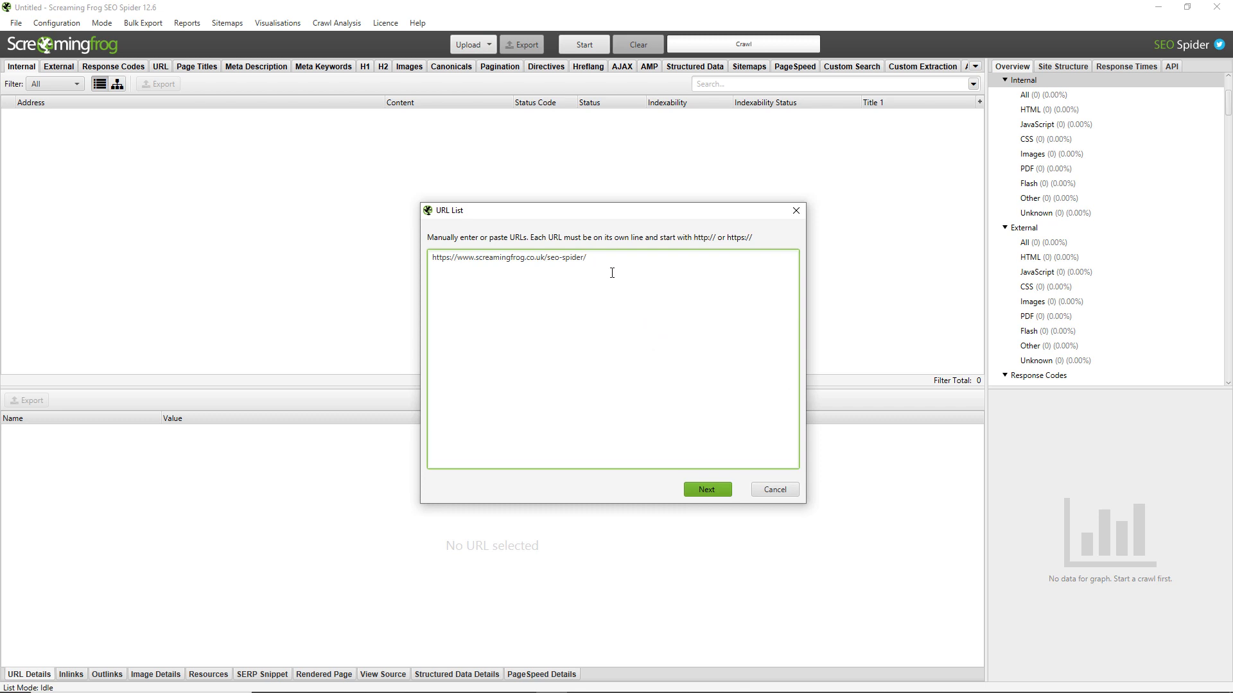
left_click(774, 488)
- Untick Limit Crawl Depth and start a list crawl from the pasted seo-spider URL
left_click(69, 23)
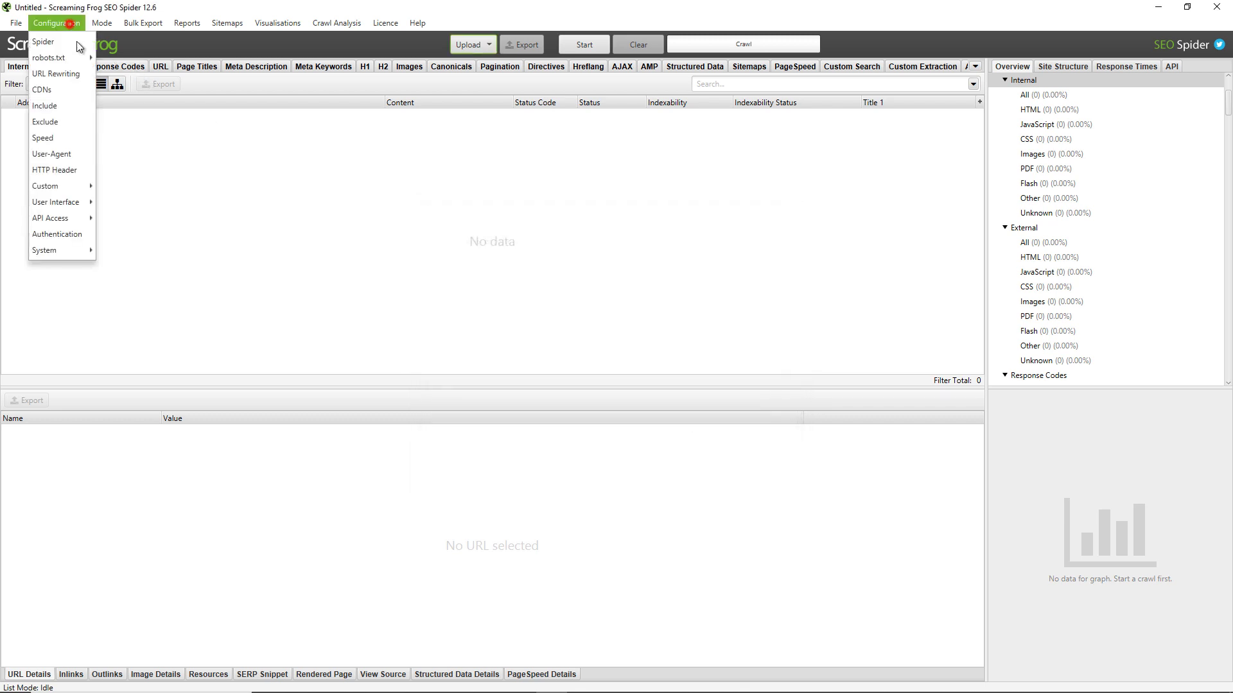
left_click(80, 40)
left_click(546, 167)
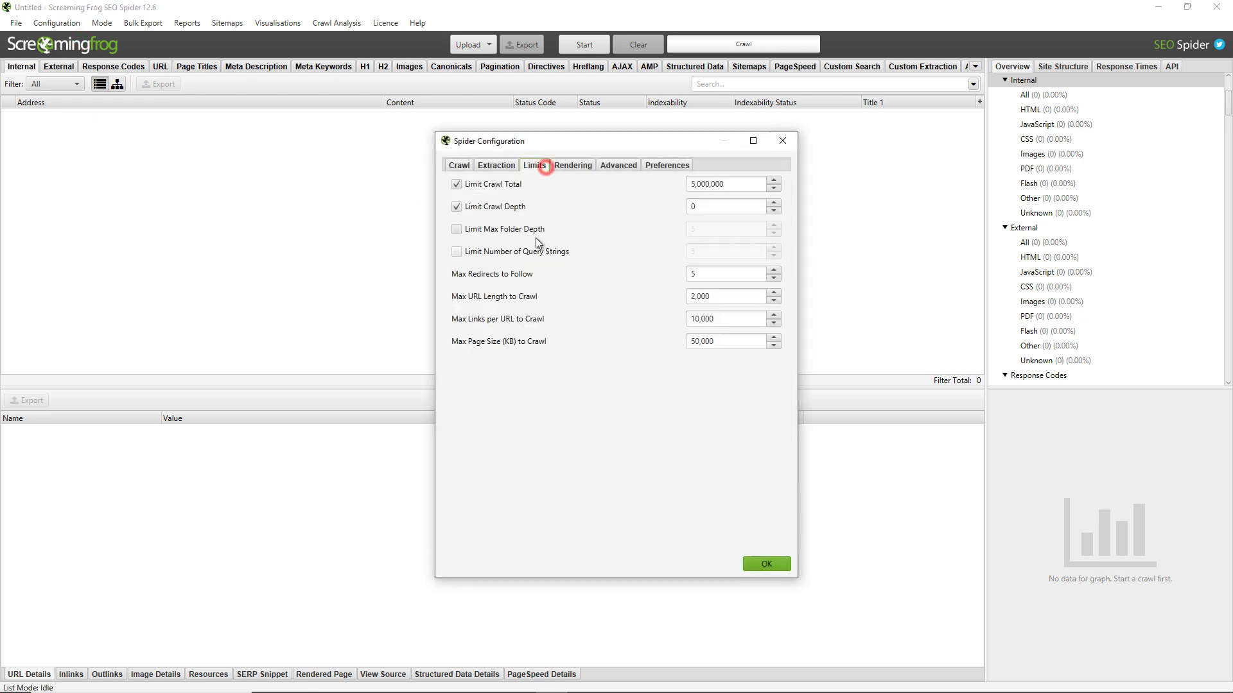
left_click(520, 206)
left_click(767, 563)
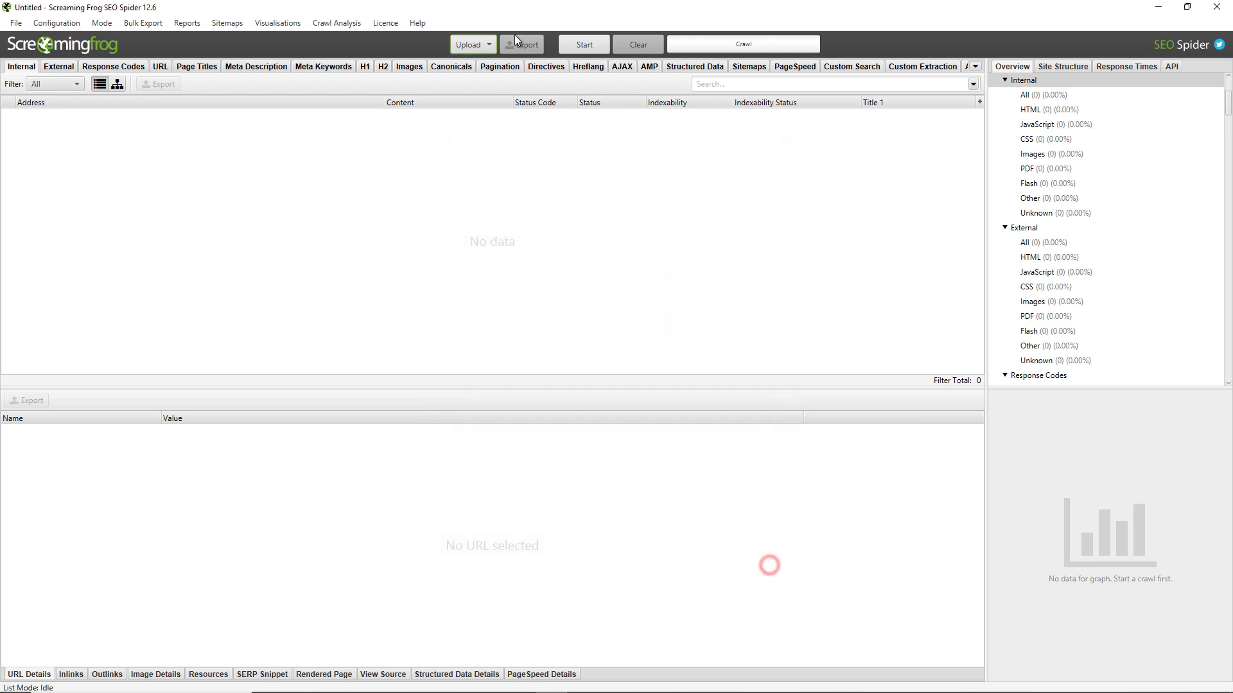
left_click(475, 45)
left_click(480, 98)
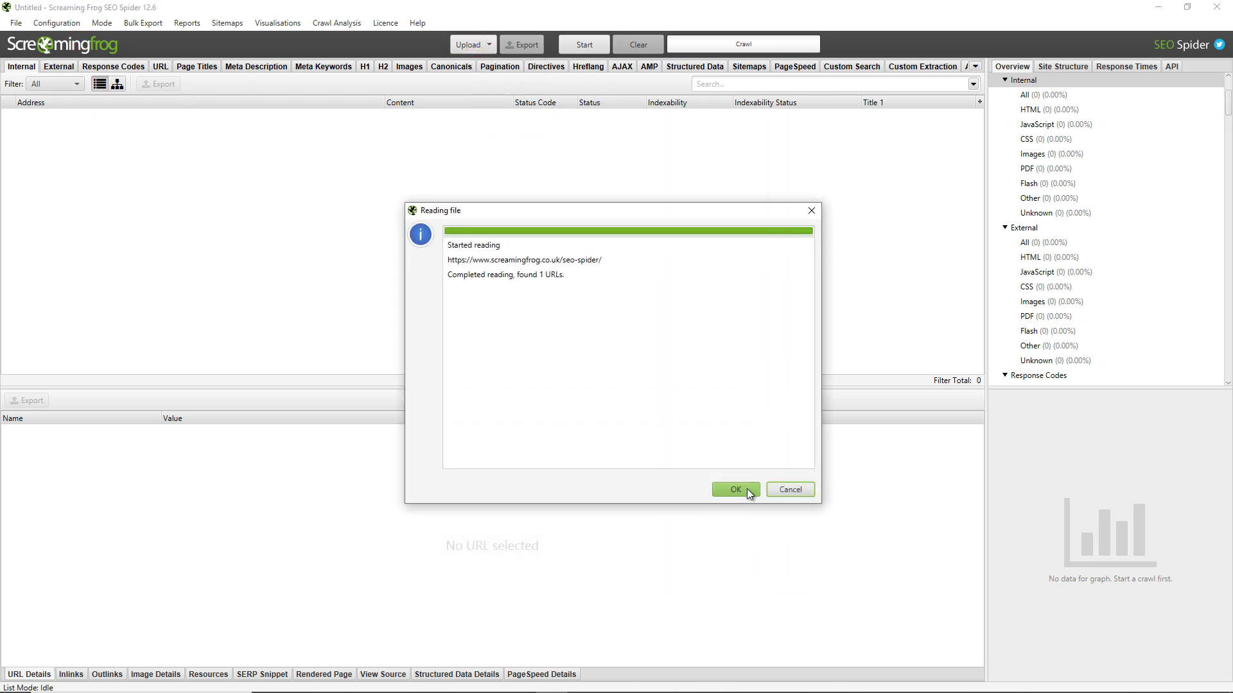
left_click(735, 489)
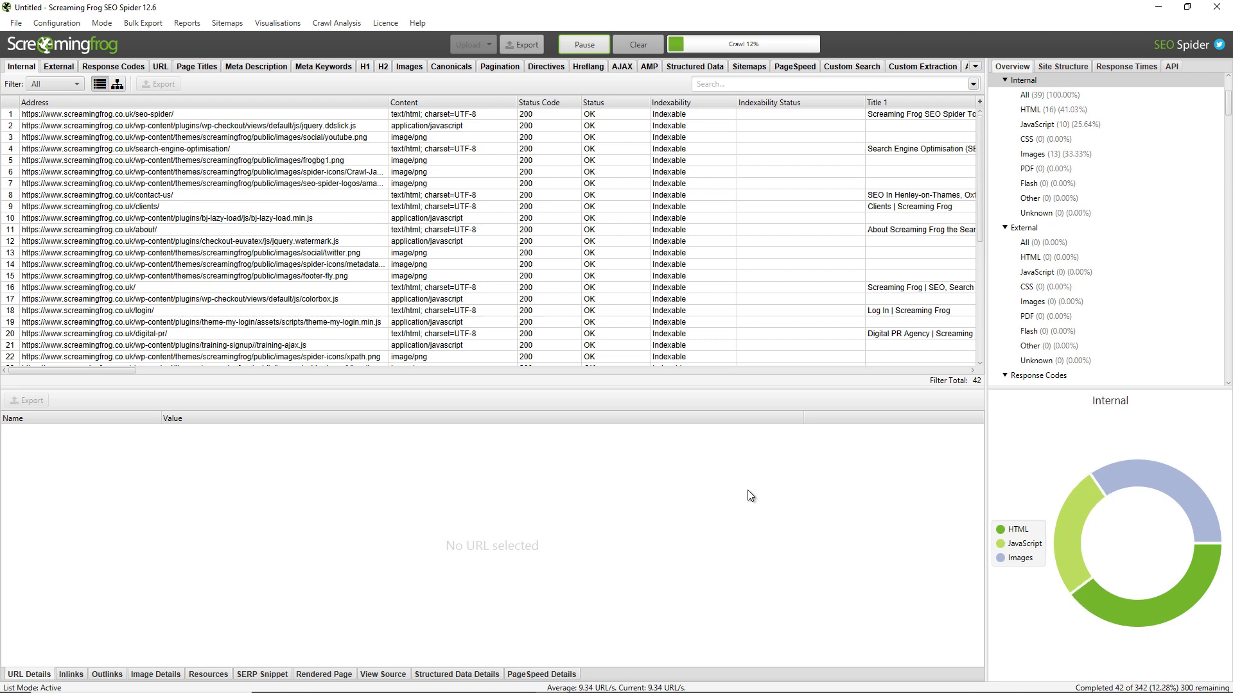
- Pause the running crawl and clear its results
left_click(587, 44)
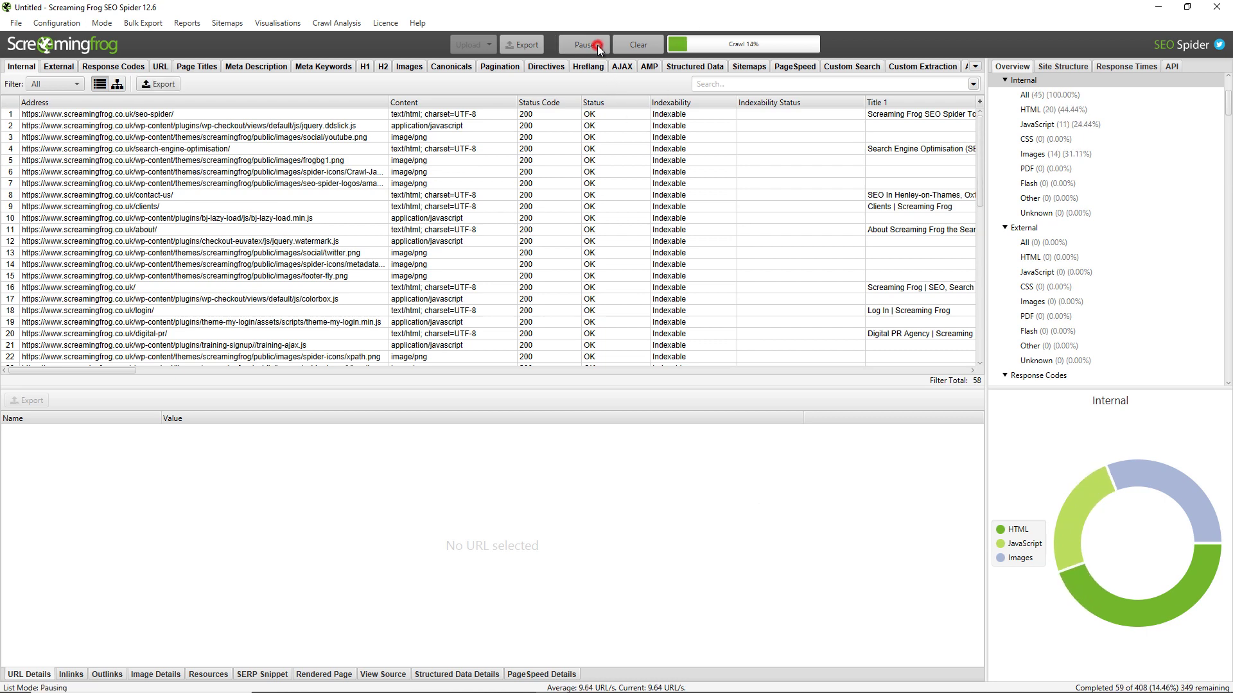
left_click(638, 51)
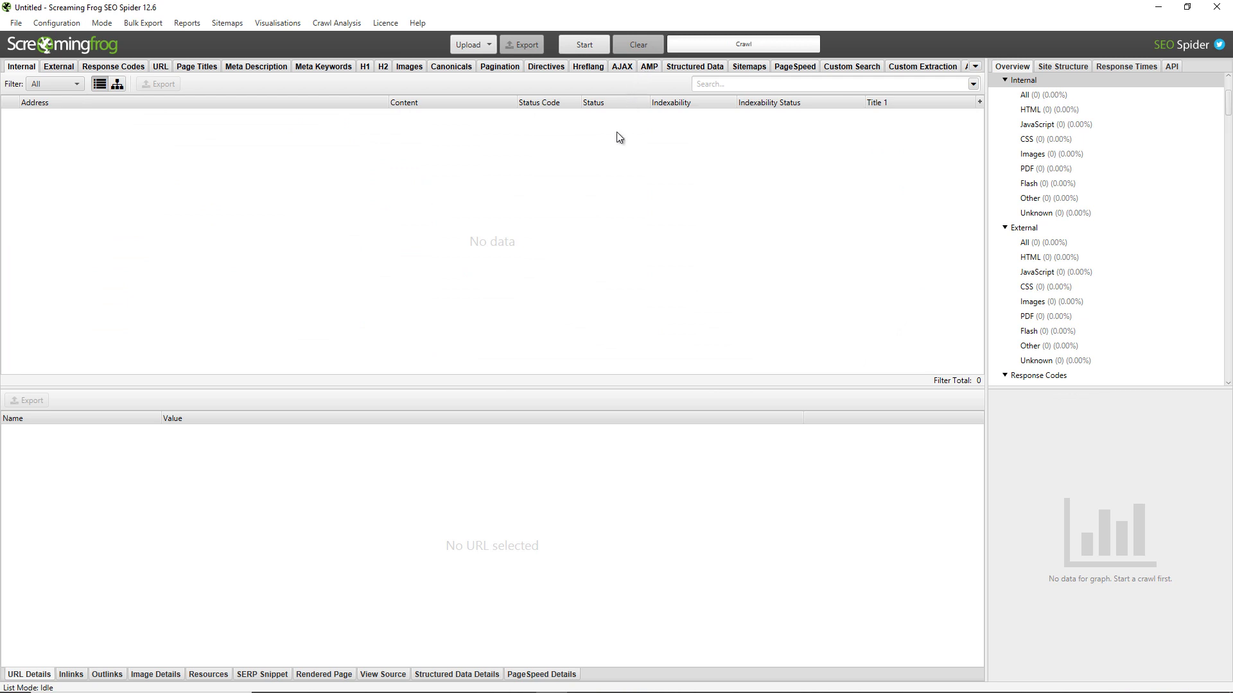
left_click(65, 26)
left_click(55, 39)
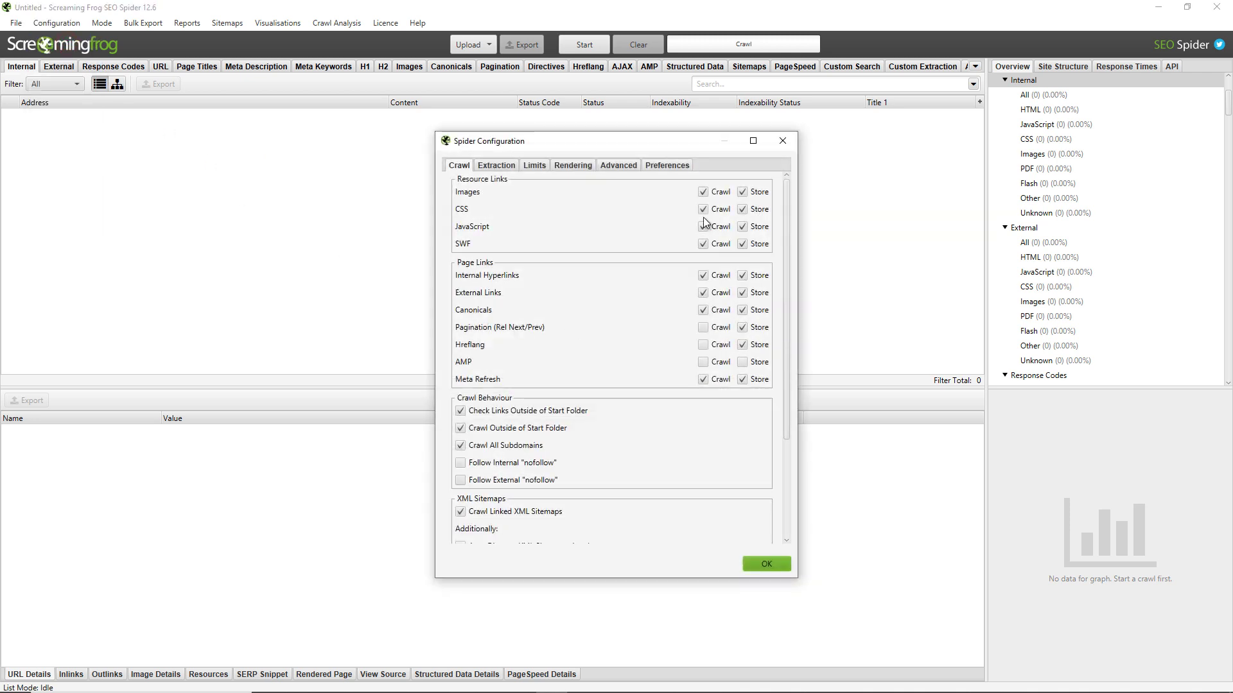
- Untick crawling of meta refresh, canonicals, external and internal links, SWF and CSS
left_click(720, 380)
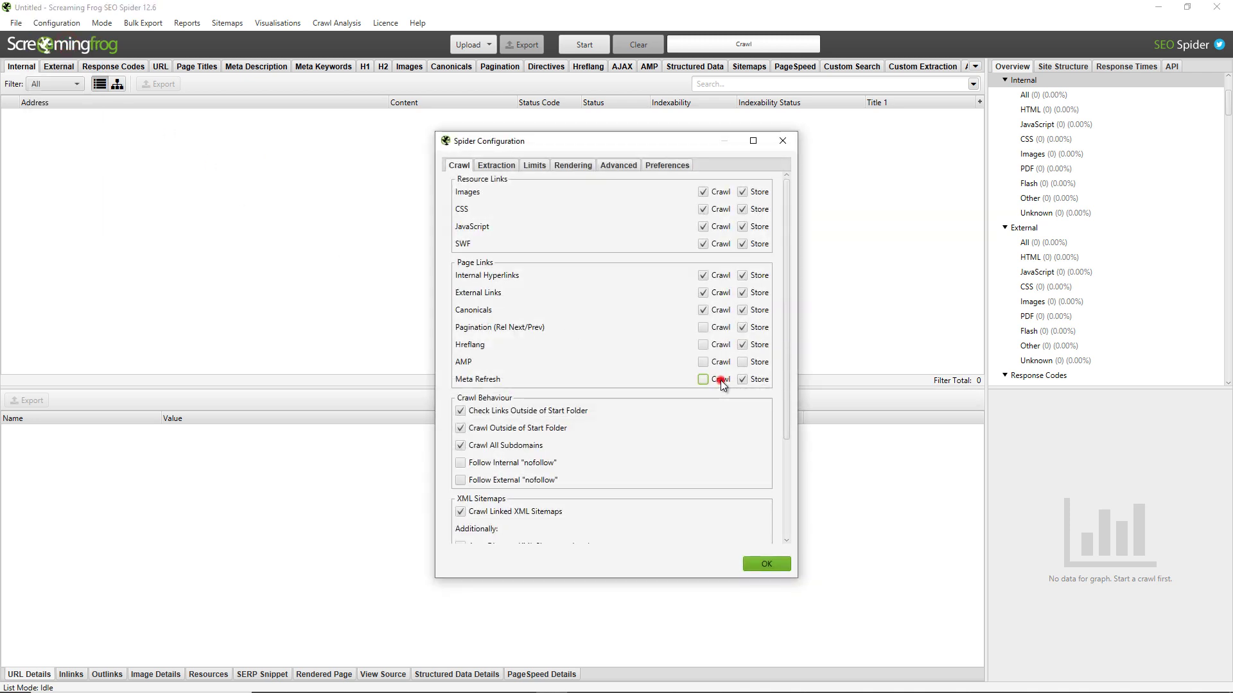
left_click(713, 311)
left_click(711, 294)
left_click(710, 276)
left_click(711, 244)
left_click(708, 210)
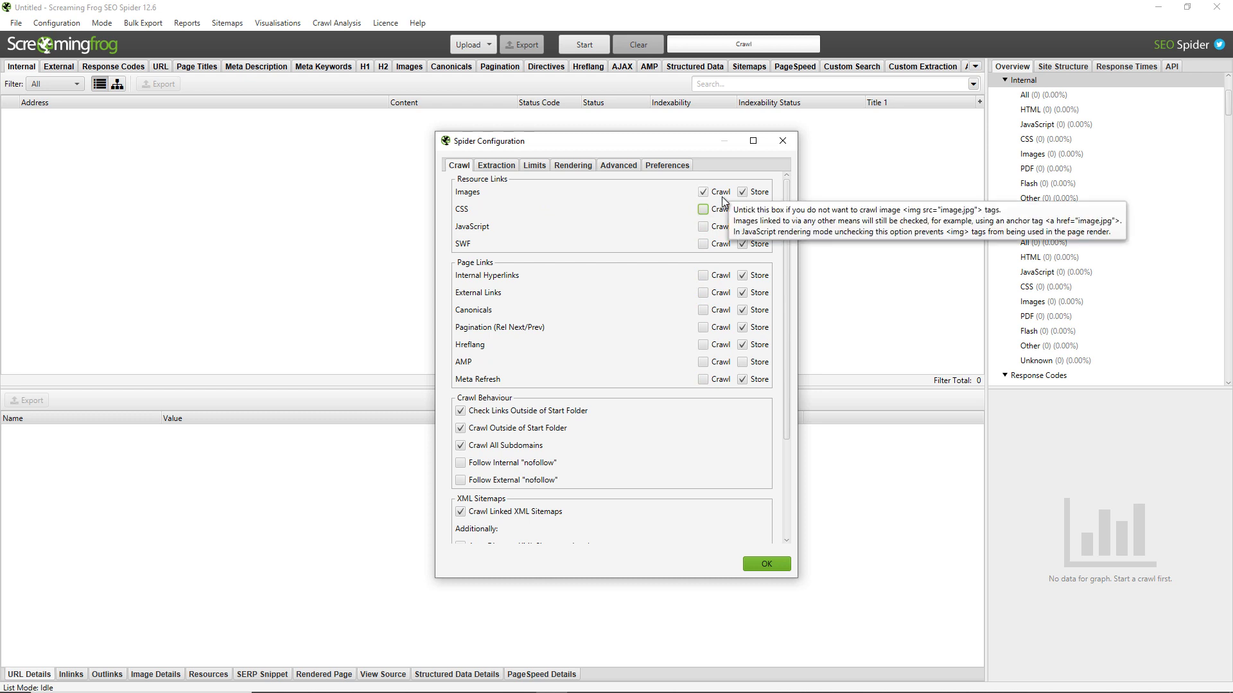
- Apply the images-only settings and crawl the pasted seo-spider URL
left_click(762, 565)
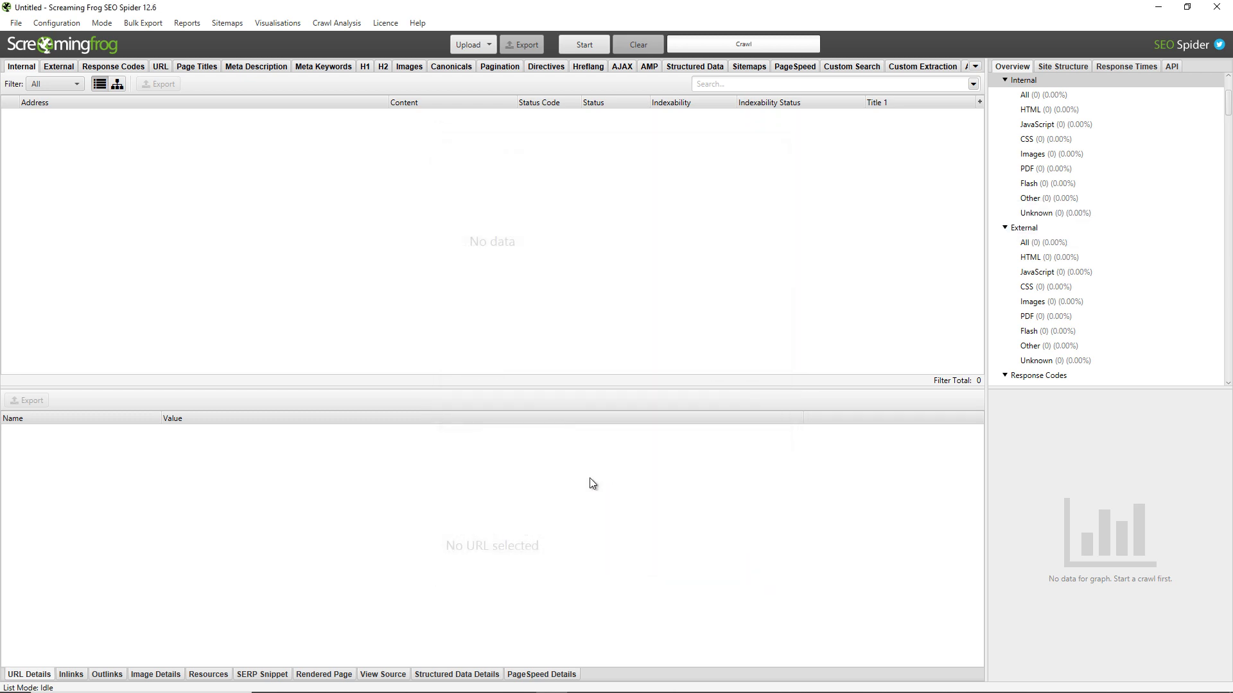
left_click(479, 45)
left_click(463, 96)
left_click(732, 487)
scroll(304, 182, "down", 5)
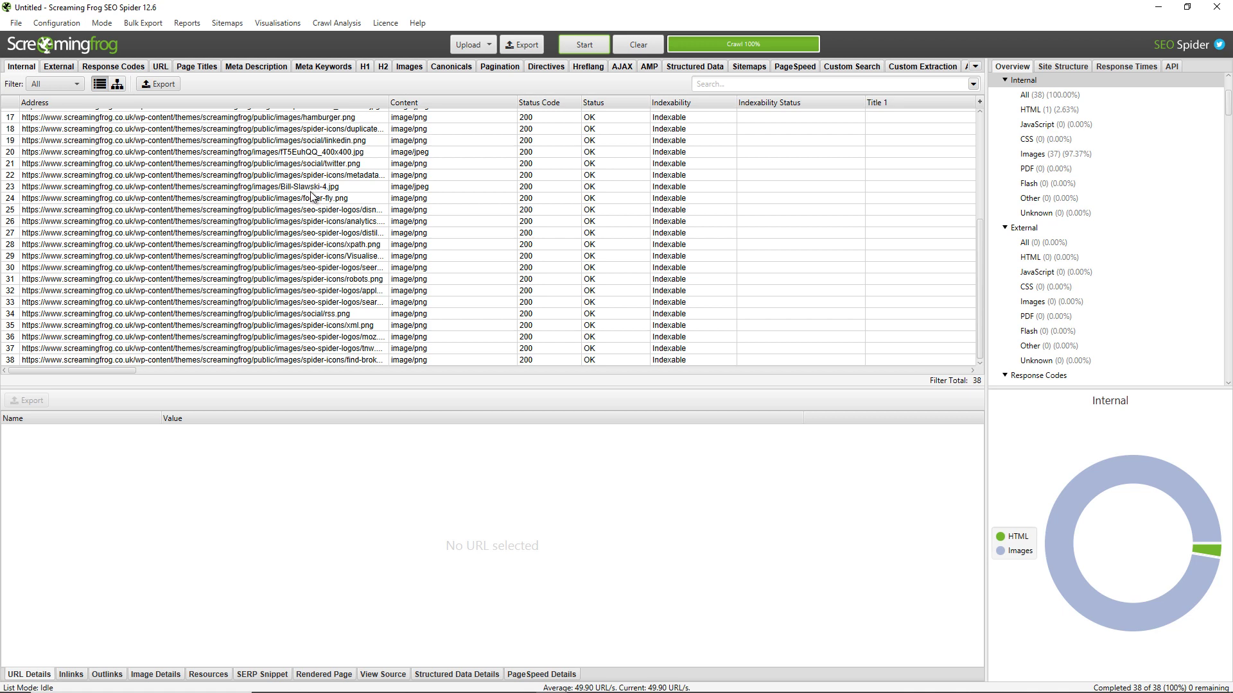
- Switch crawling from Images to External Links, recrawl the seo-spider URL, and review the External tab
left_click(52, 23)
left_click(61, 37)
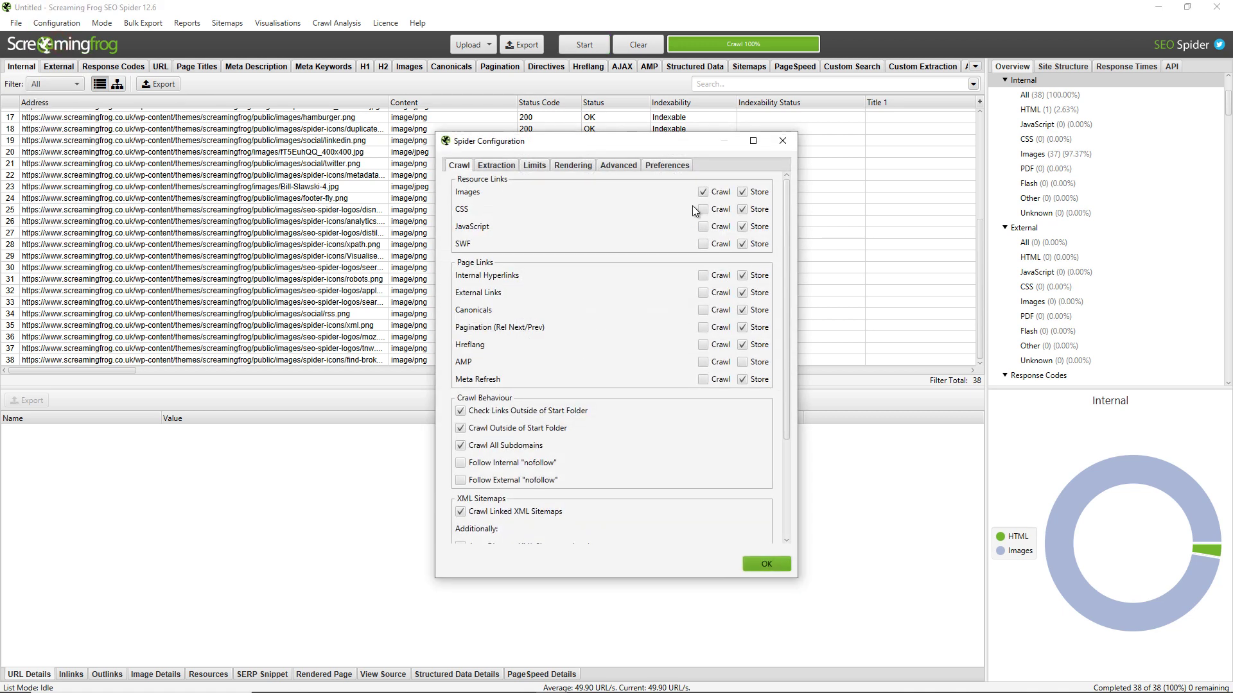
left_click(702, 192)
left_click(714, 294)
left_click(766, 563)
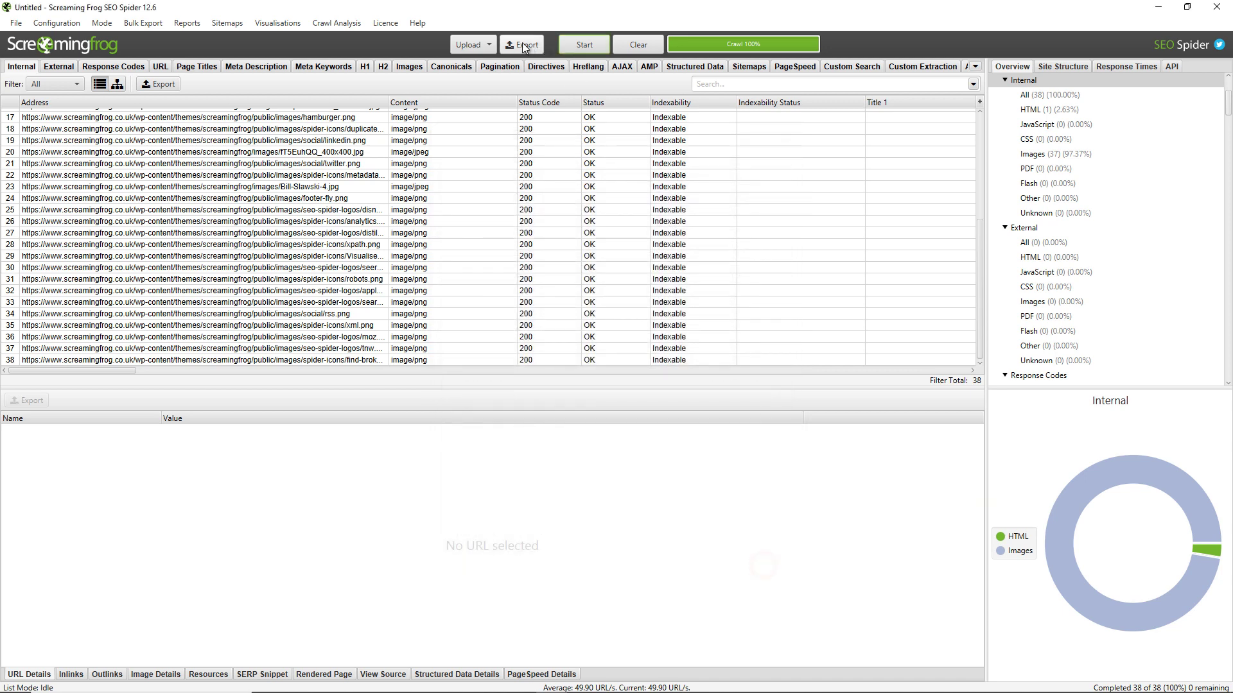
left_click(473, 44)
left_click(493, 94)
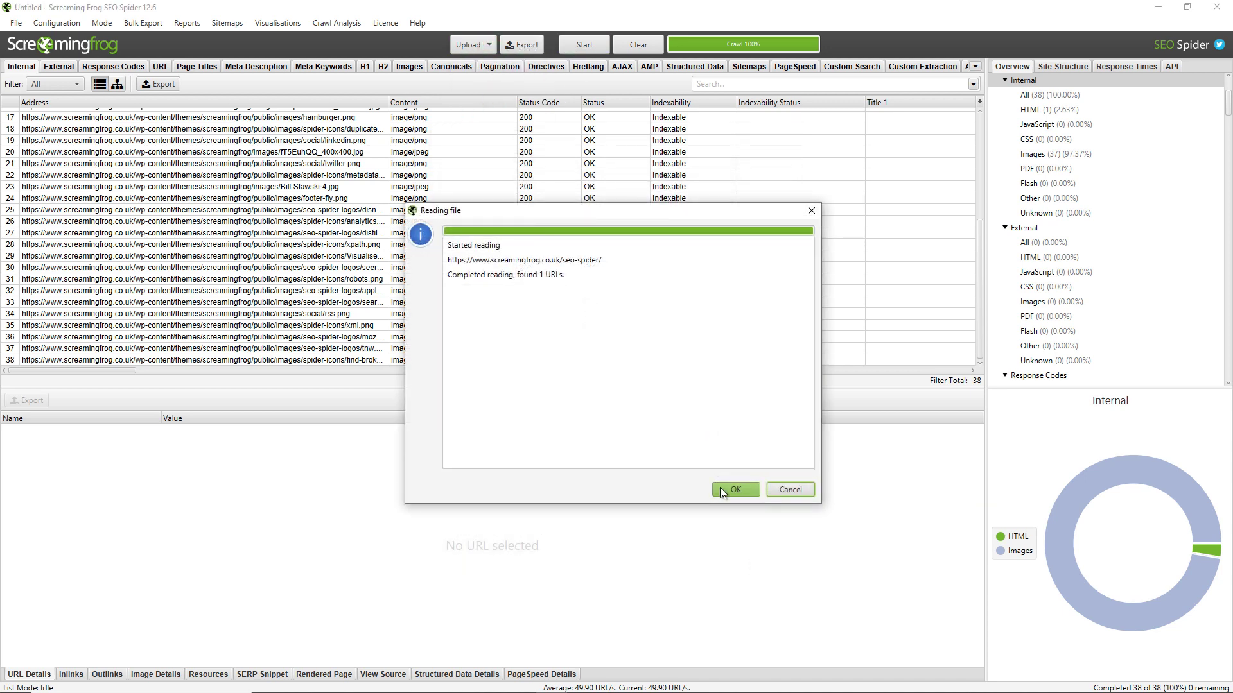
left_click(720, 490)
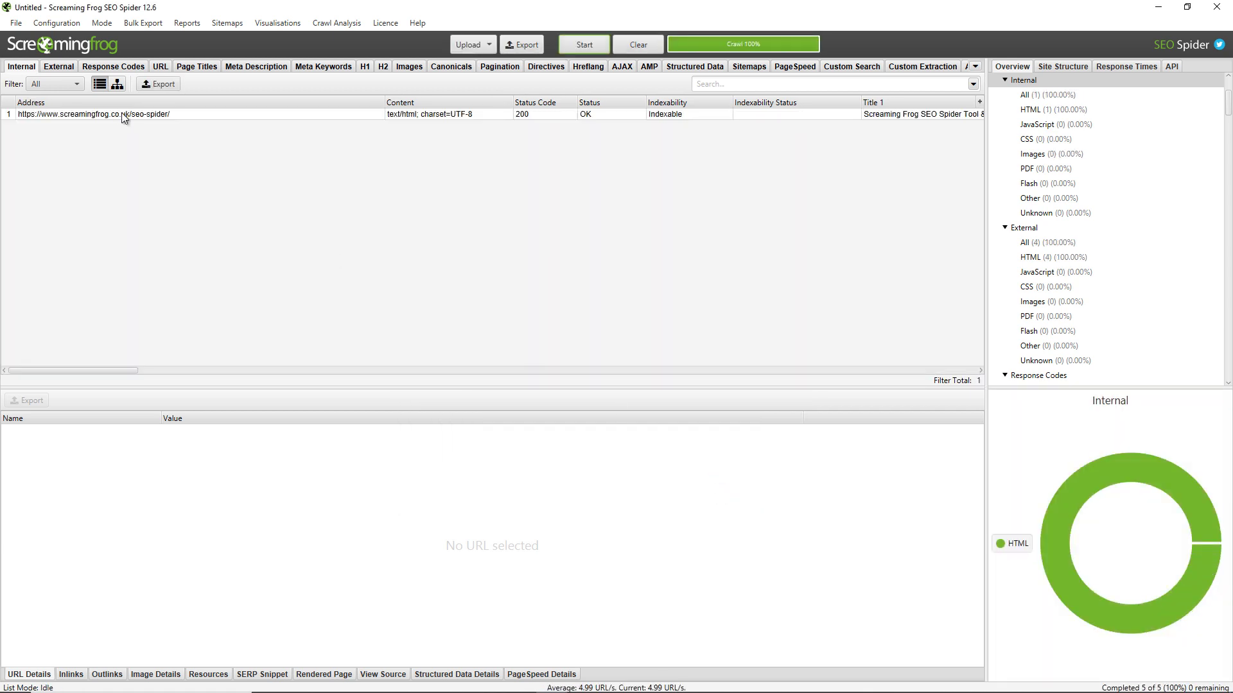
left_click(59, 67)
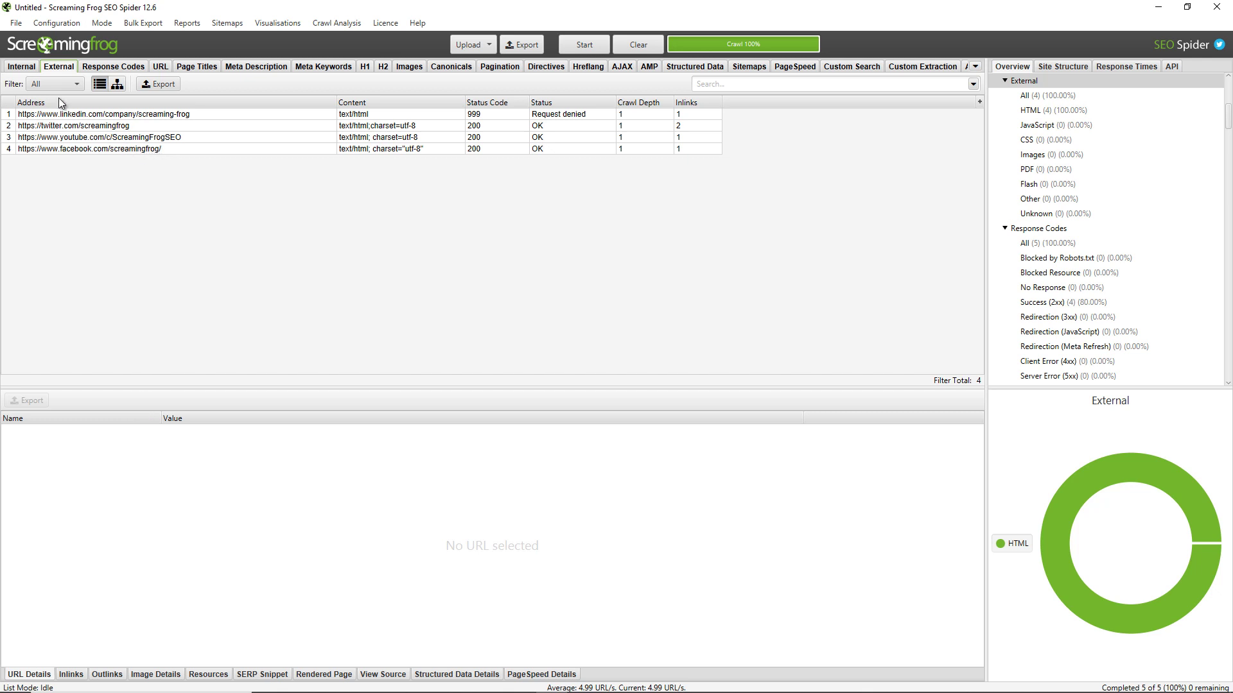
left_click(28, 67)
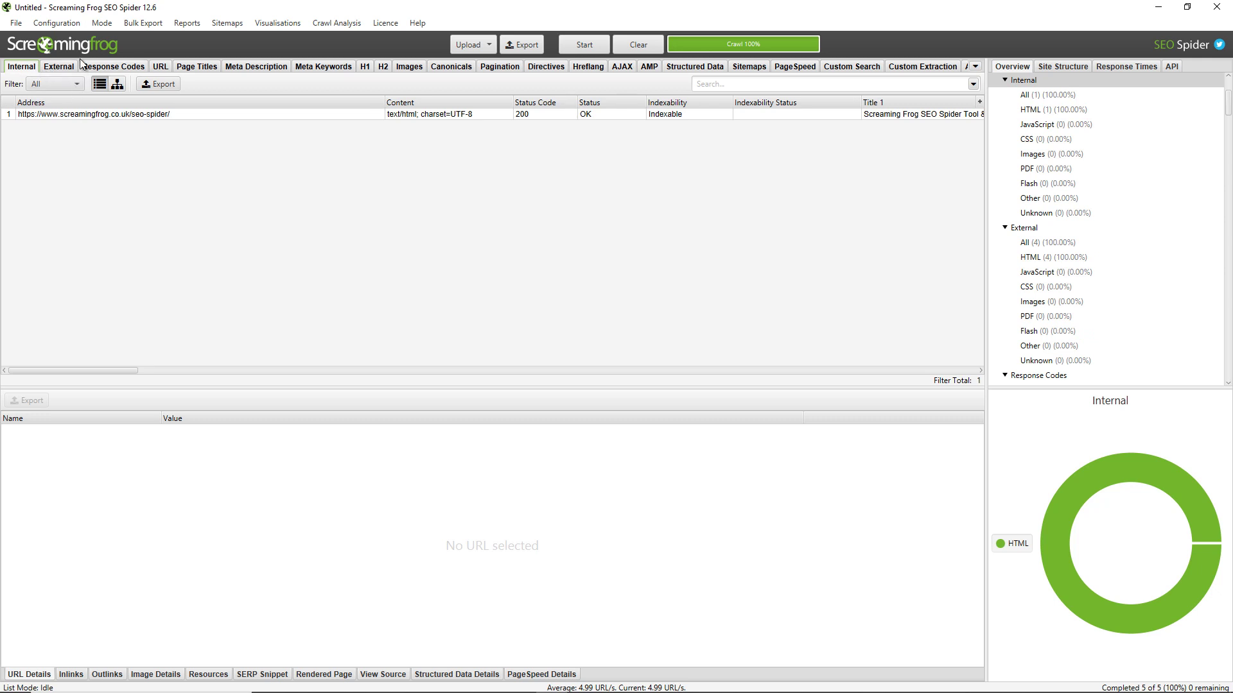
- Review the Spider configuration and close it with OK
left_click(62, 24)
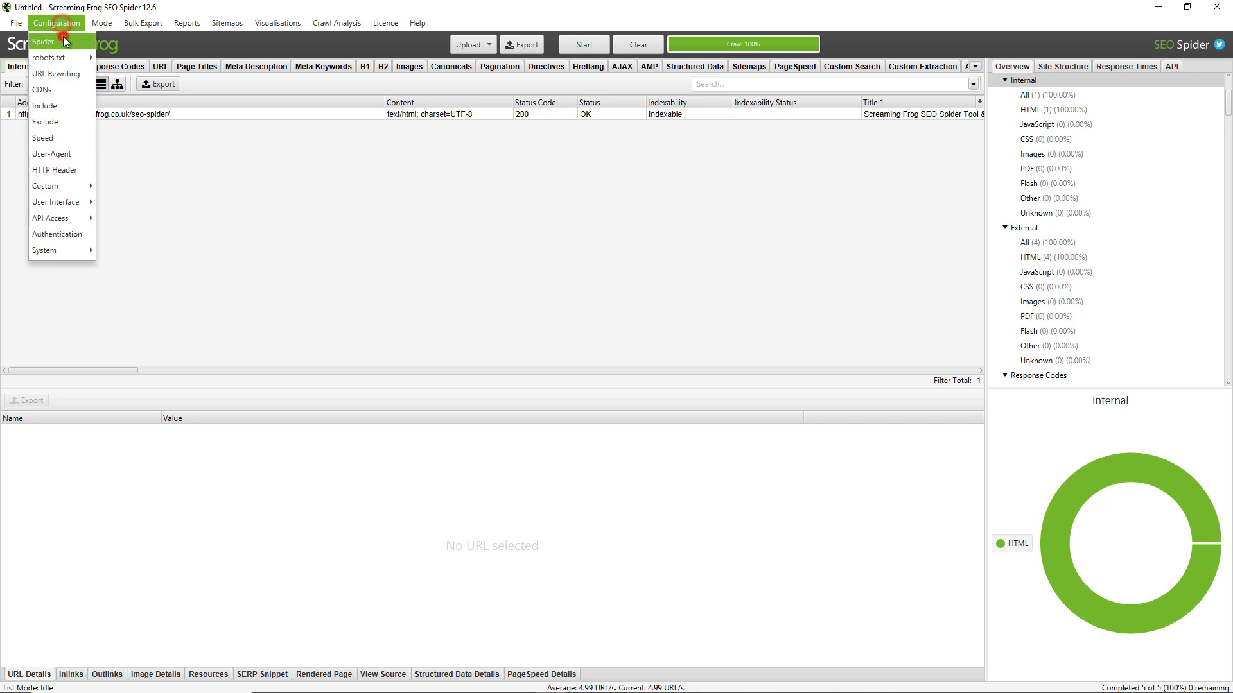
left_click(63, 40)
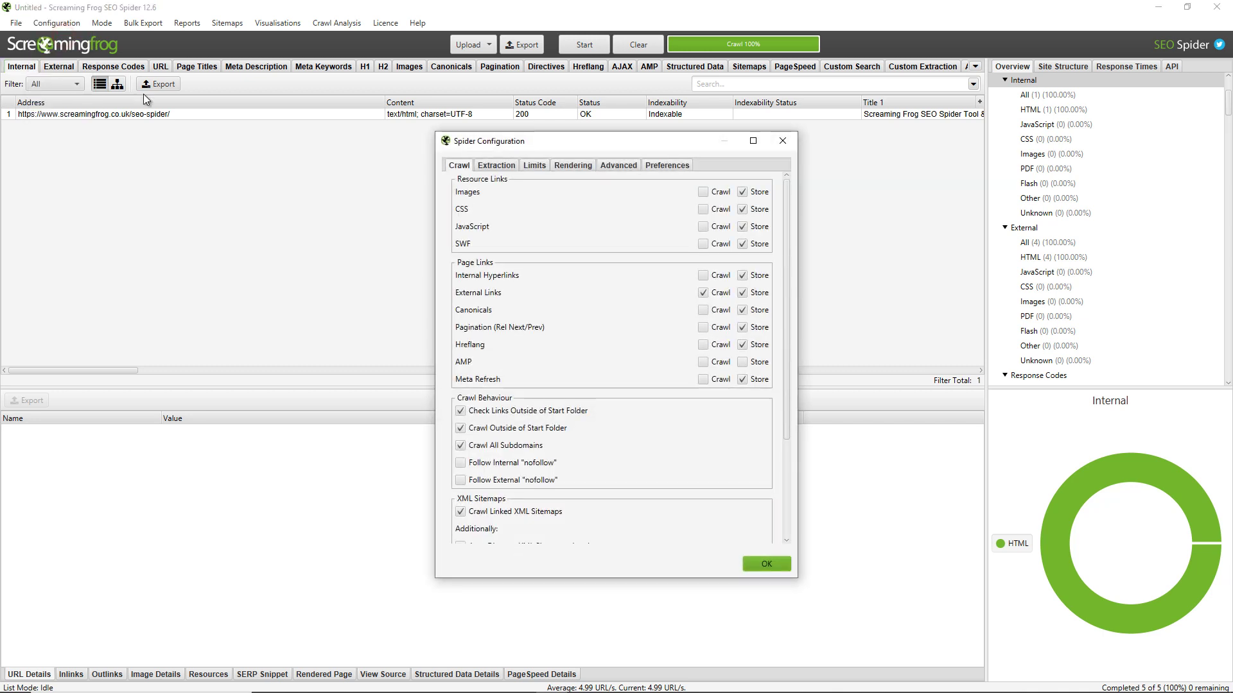
left_click(780, 565)
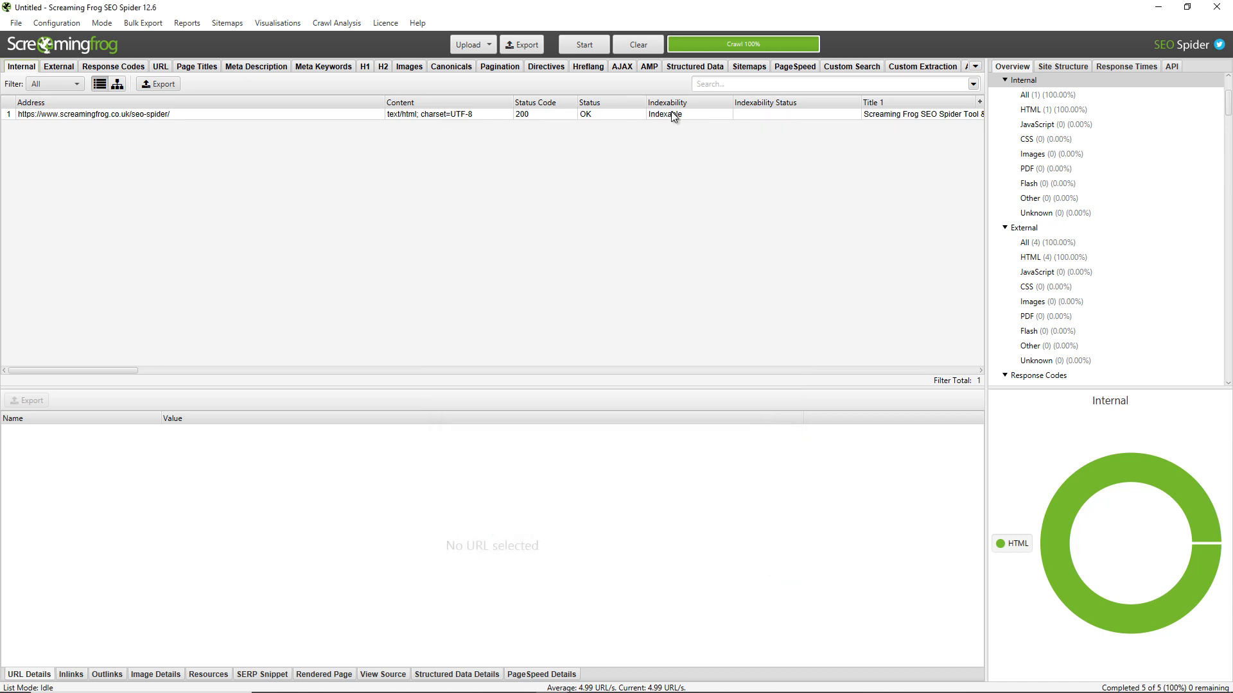
- Clear the crawl results and choose Clear Default Configuration from File > Configuration
left_click(642, 45)
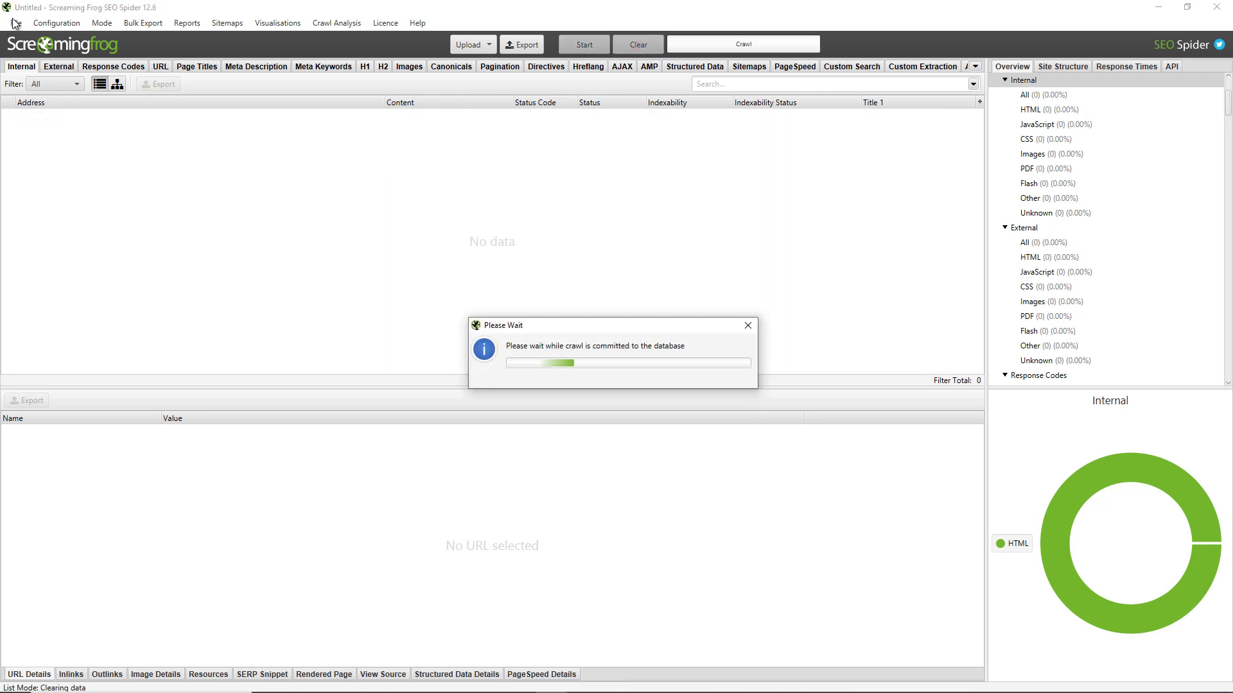
left_click(15, 23)
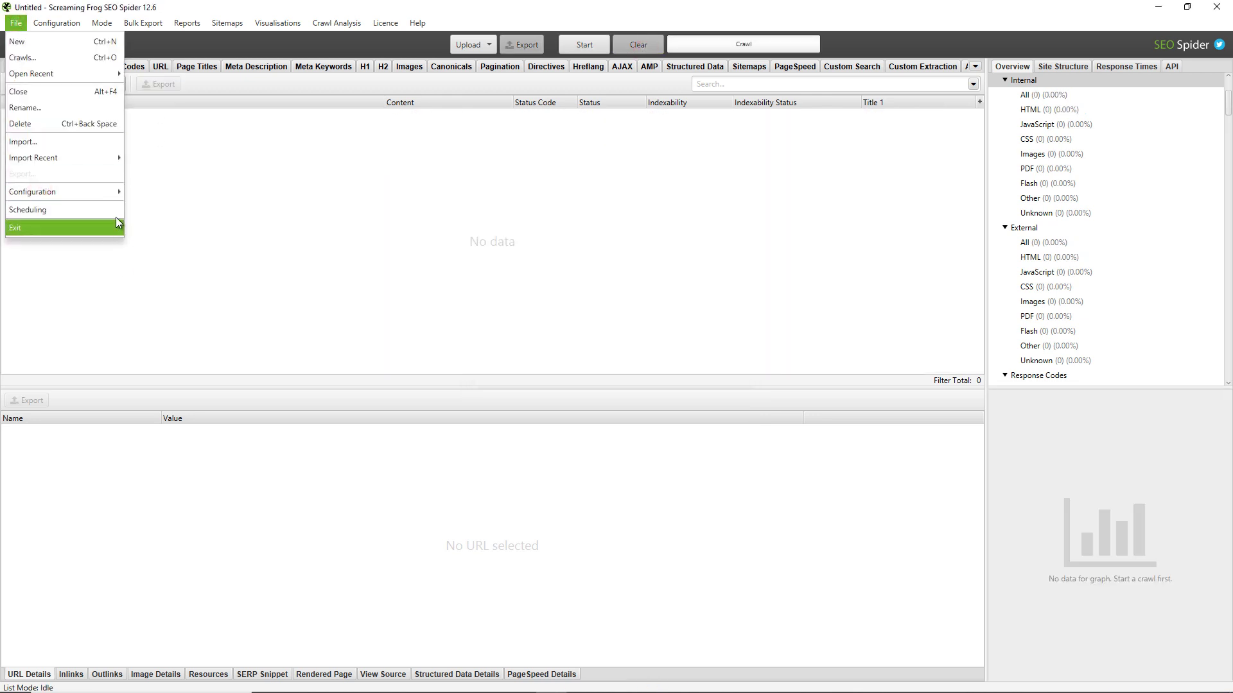
mouse_move(124, 188)
left_click(182, 262)
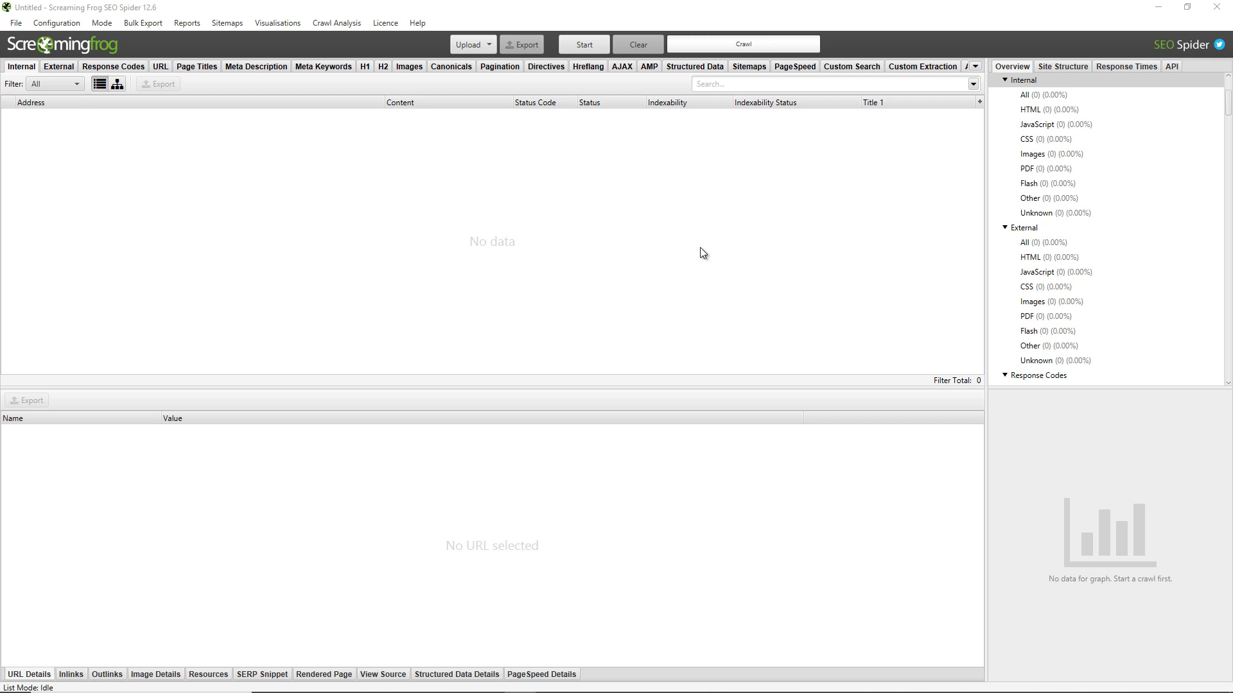
left_click(489, 44)
left_click(493, 79)
left_click(562, 381)
type("http://screamingfrog.co.uk/")
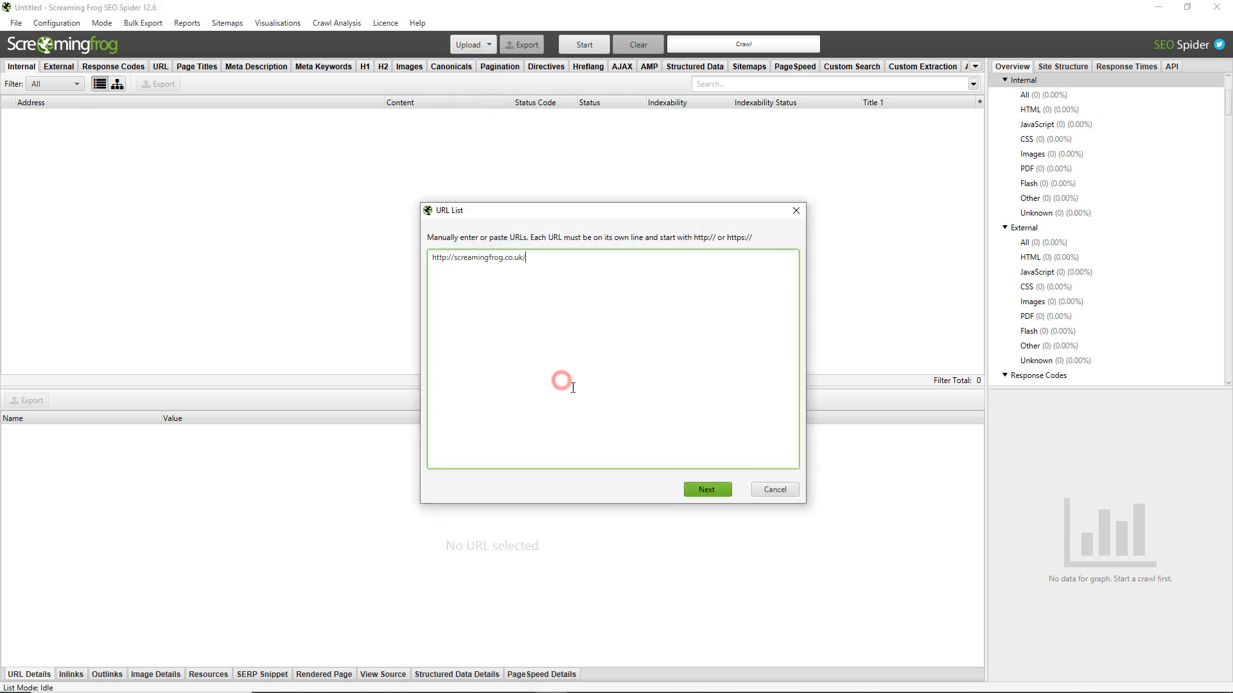
left_click(722, 491)
left_click(737, 495)
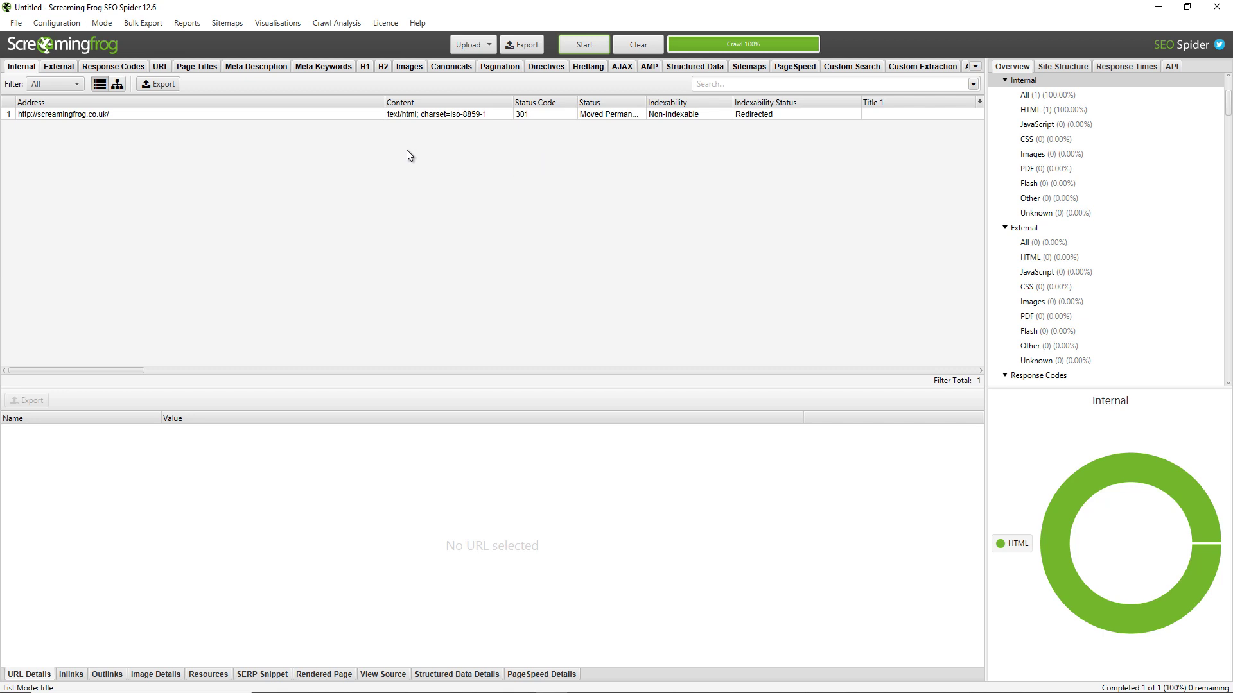
- View the 301 Moved Permanently result on the Response Codes tab, narrowing the Address column
left_click(114, 66)
left_click_drag(204, 370, 663, 396)
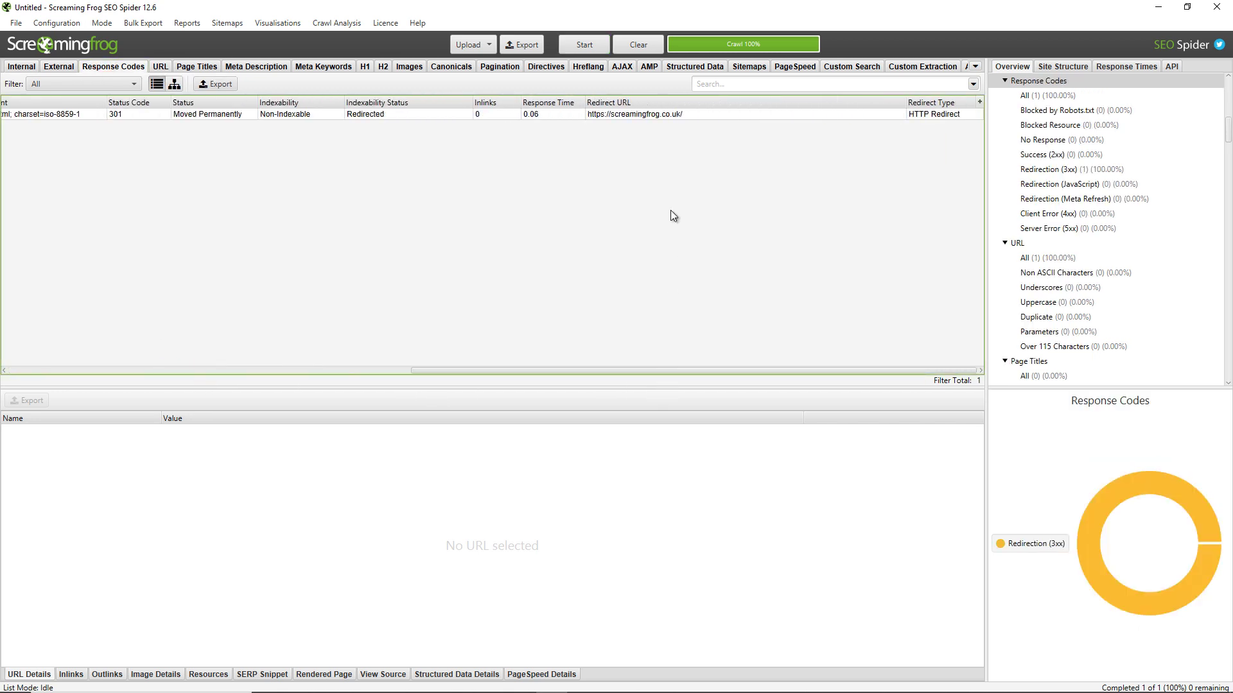
left_click_drag(693, 371, 221, 405)
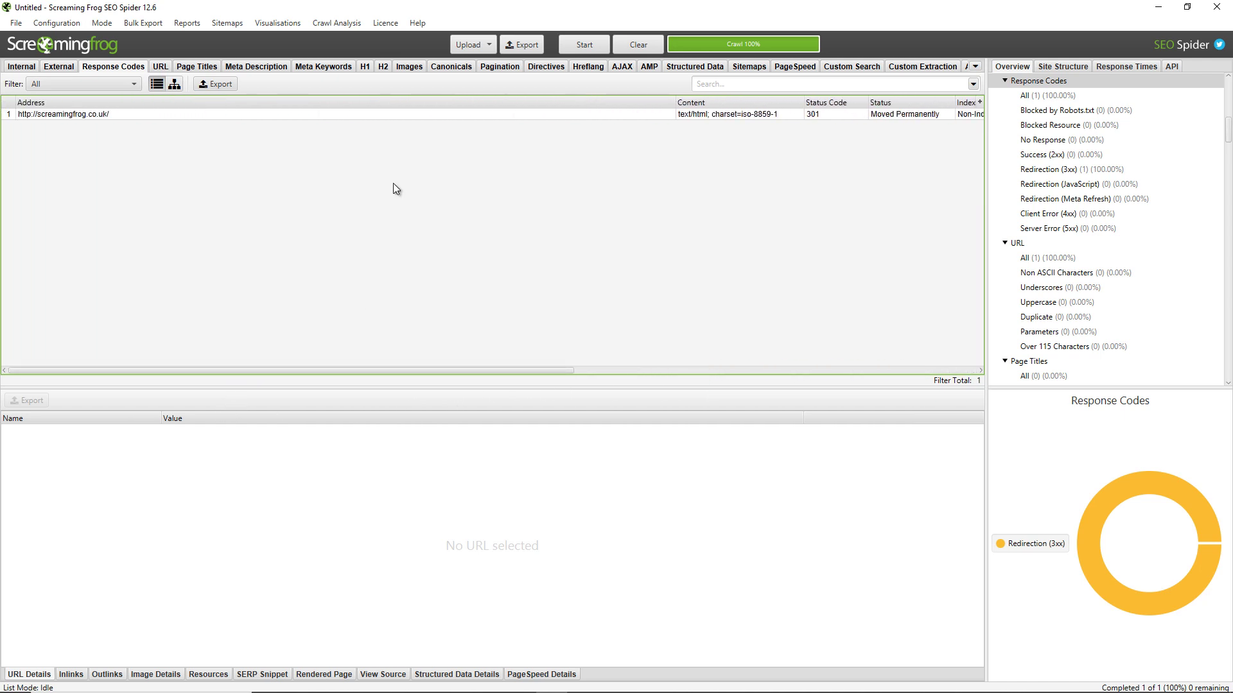
left_click_drag(675, 102, 351, 106)
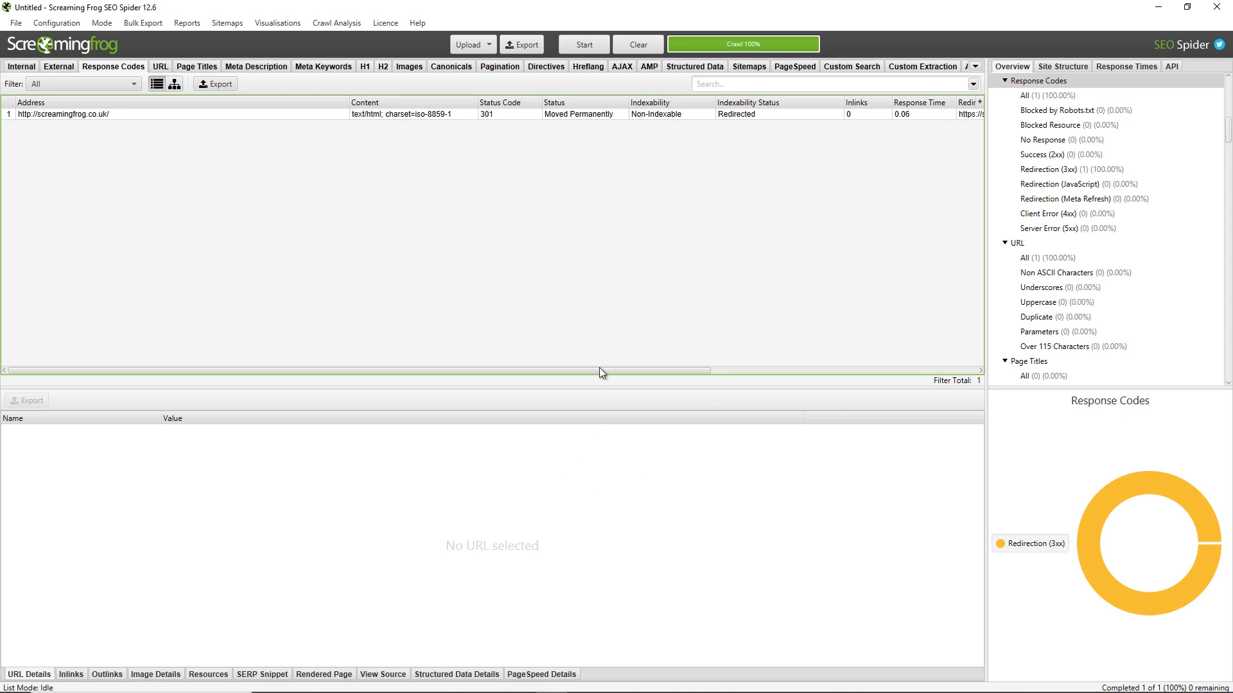
left_click_drag(606, 371, 503, 391)
- Enable Always Follow Redirects in the Advanced spider configuration
left_click(67, 28)
left_click(71, 41)
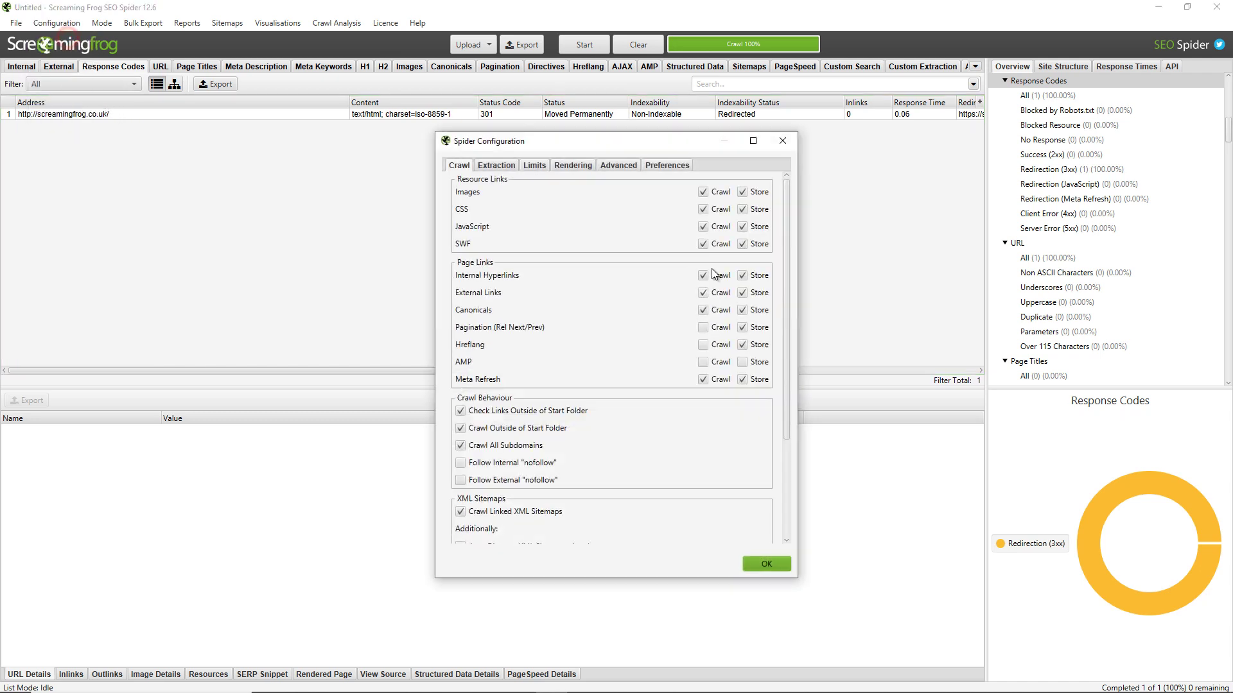
left_click(618, 165)
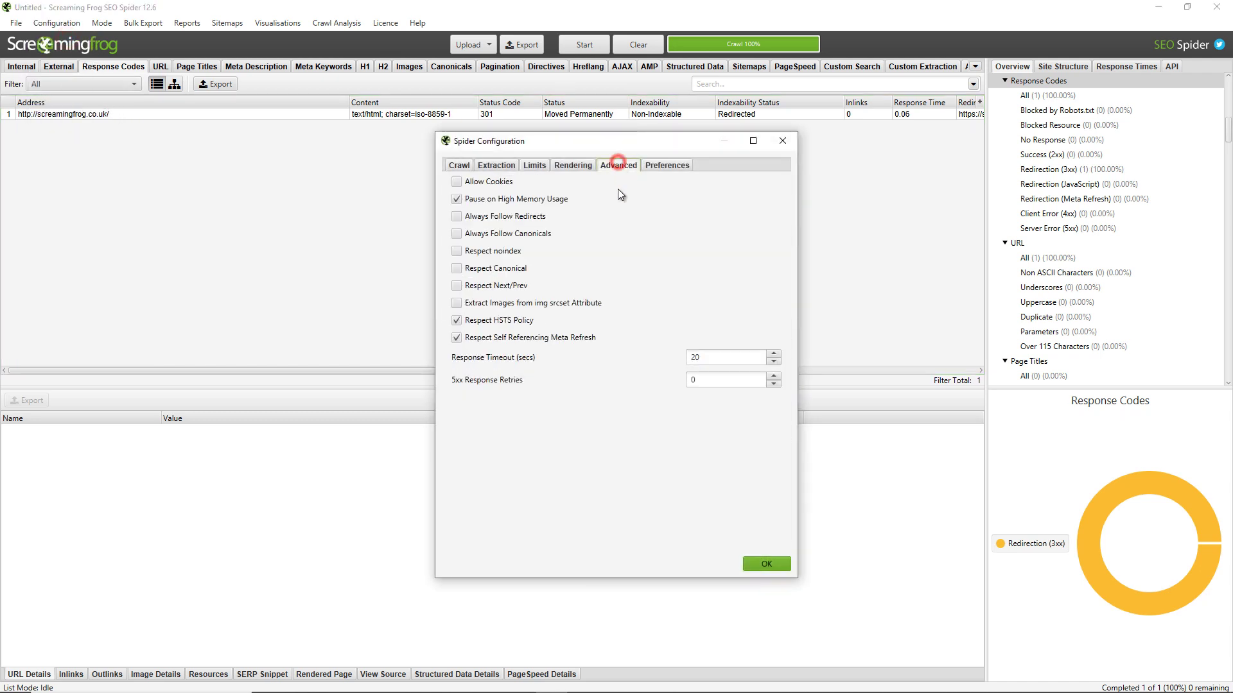
left_click(516, 217)
left_click(754, 564)
- Re-upload the URL list, recrawl, and inspect the two 301 hops and the final 200 address
left_click(471, 44)
left_click(492, 99)
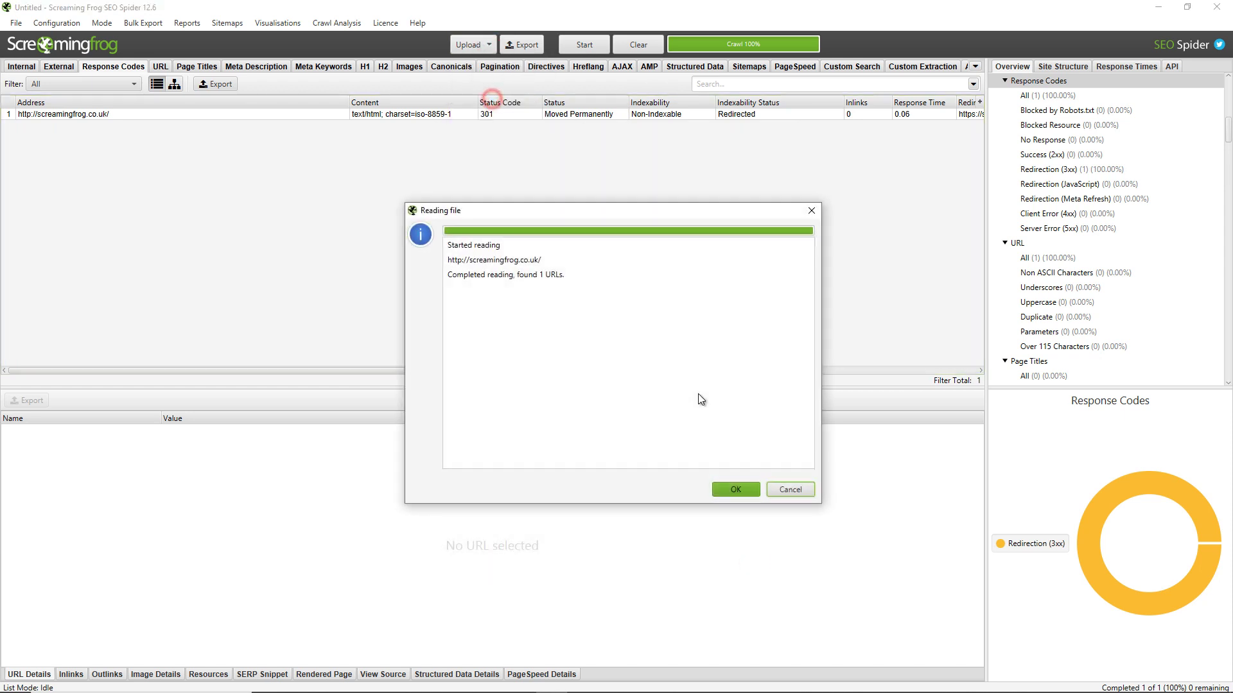
left_click(730, 489)
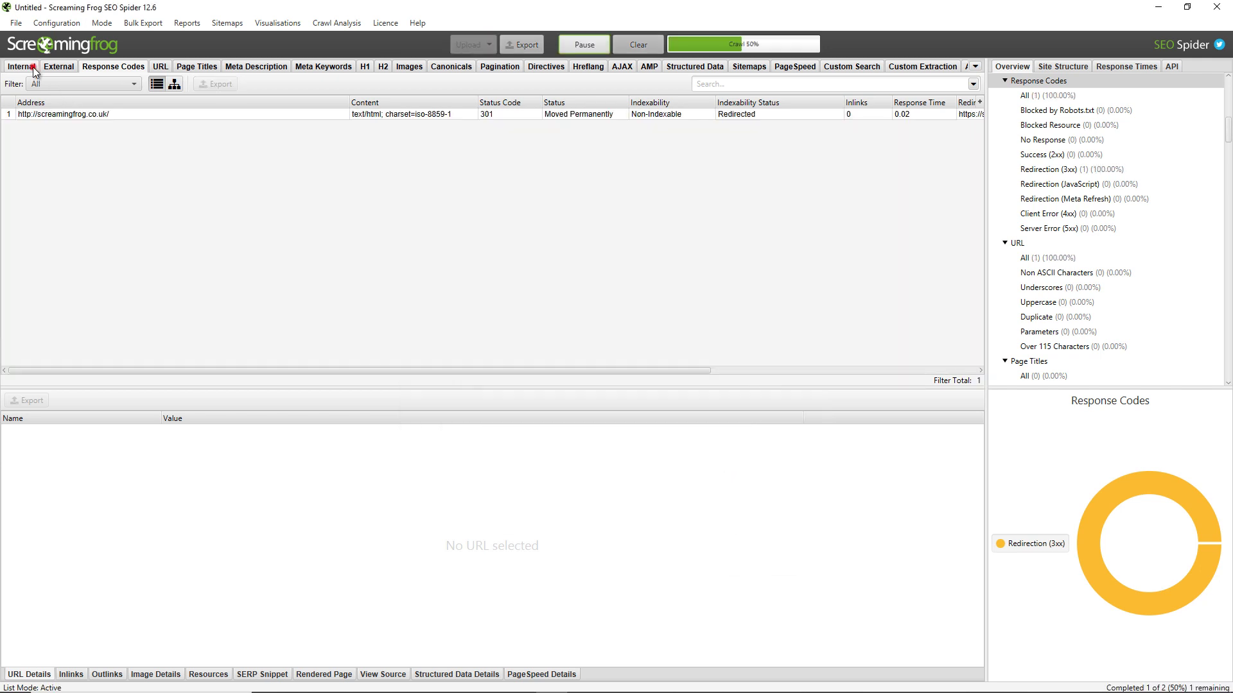
left_click(32, 68)
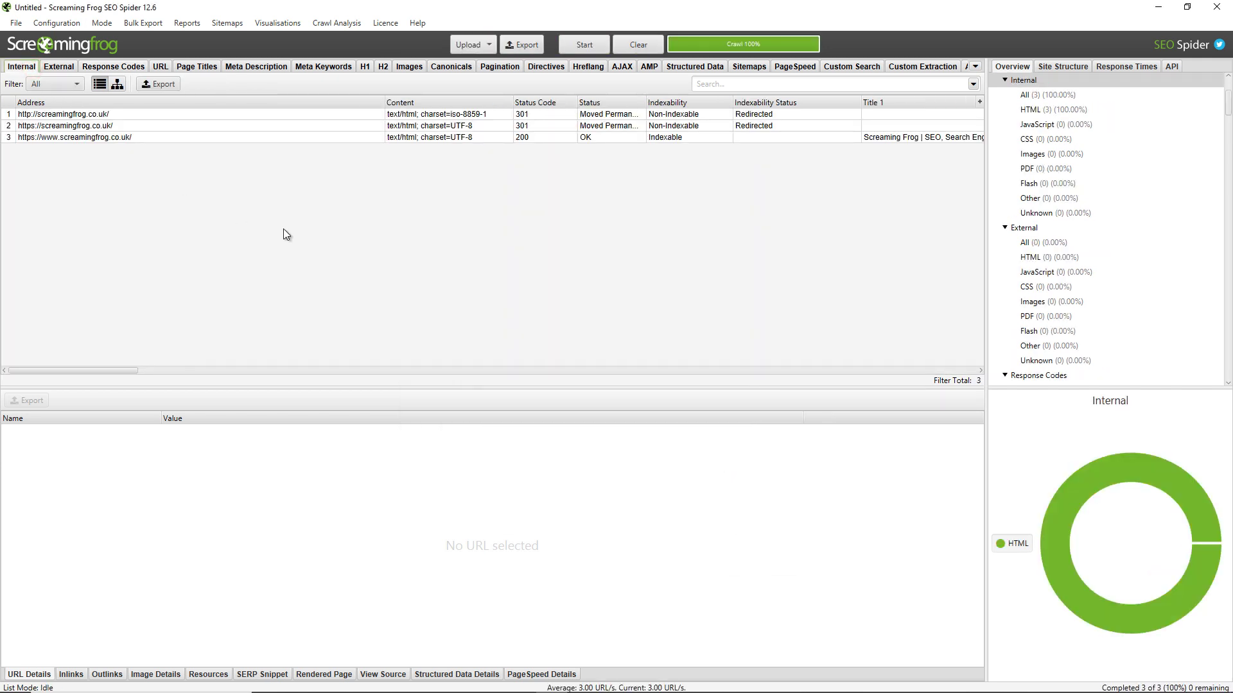
left_click(96, 117)
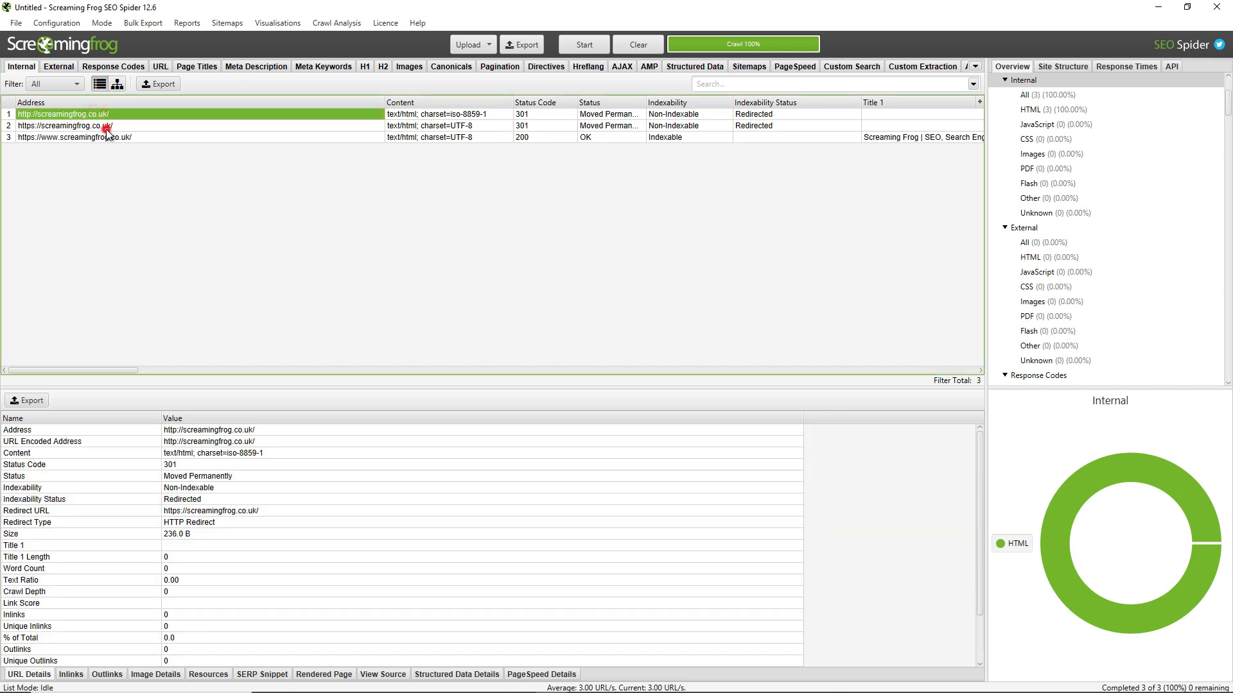
left_click(106, 127)
left_click(111, 139)
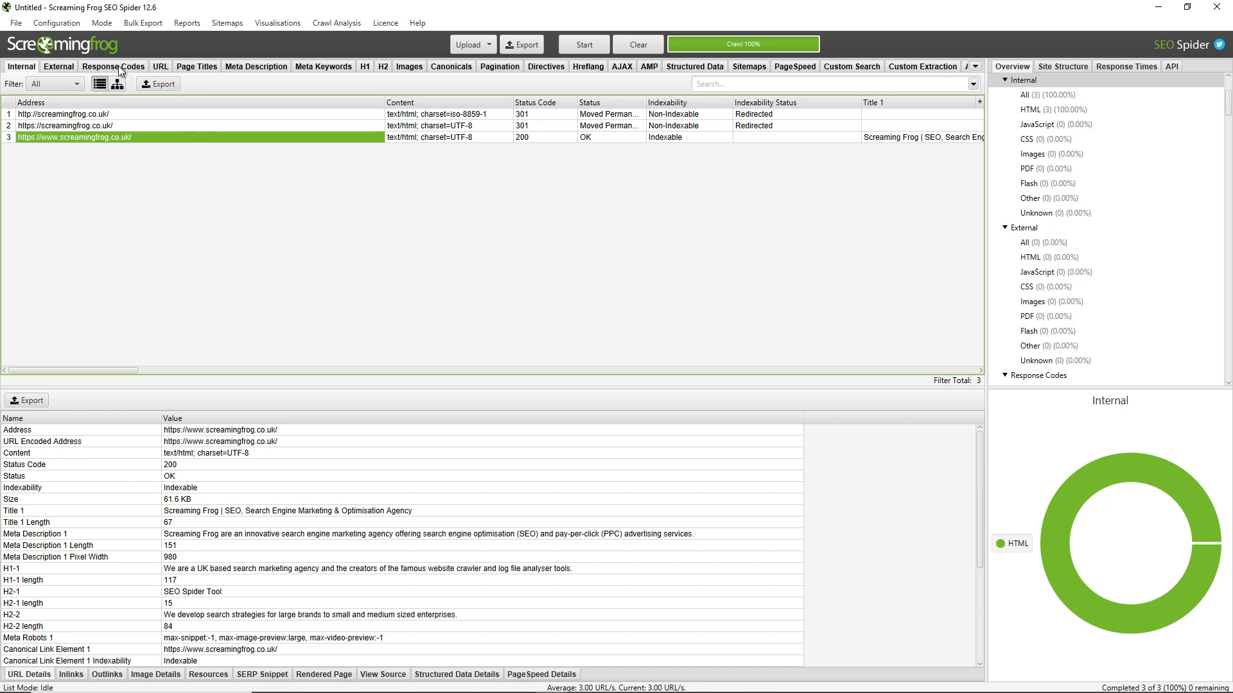
- Raise Max Redirects to Follow from 5 to 10 in the spider Limits settings
left_click(63, 24)
left_click(67, 41)
left_click(531, 166)
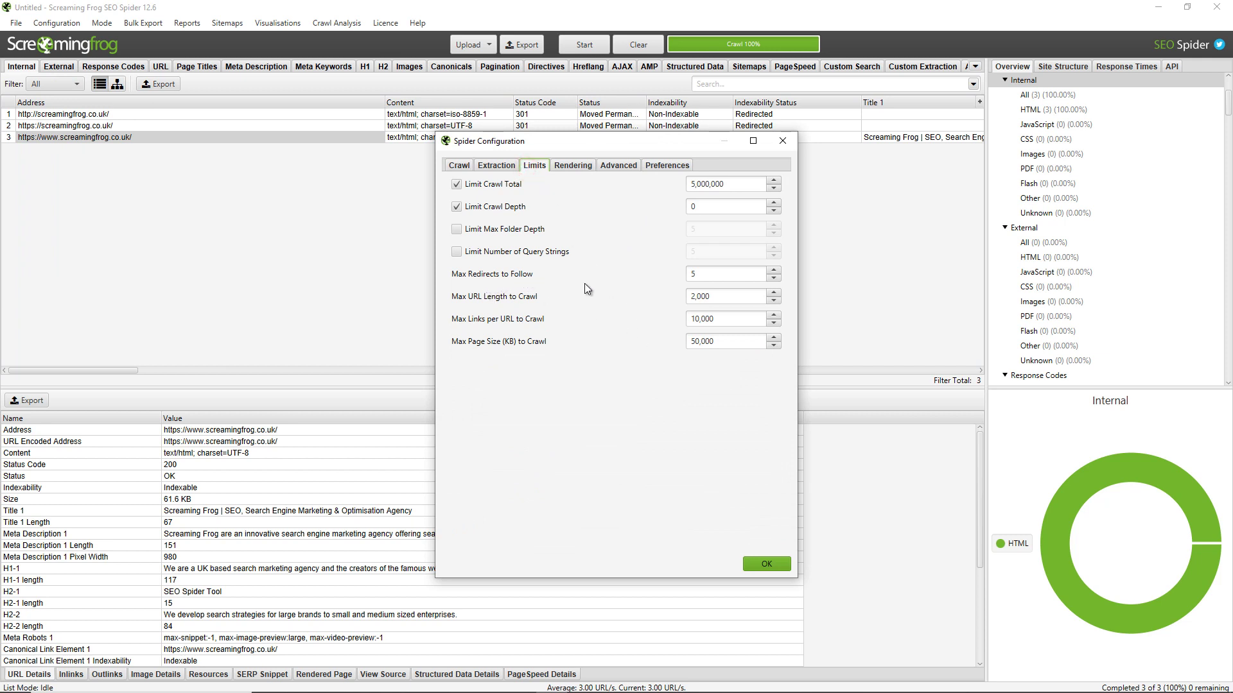
left_click(776, 271)
left_click(777, 271)
left_click(777, 271)
left_click(768, 564)
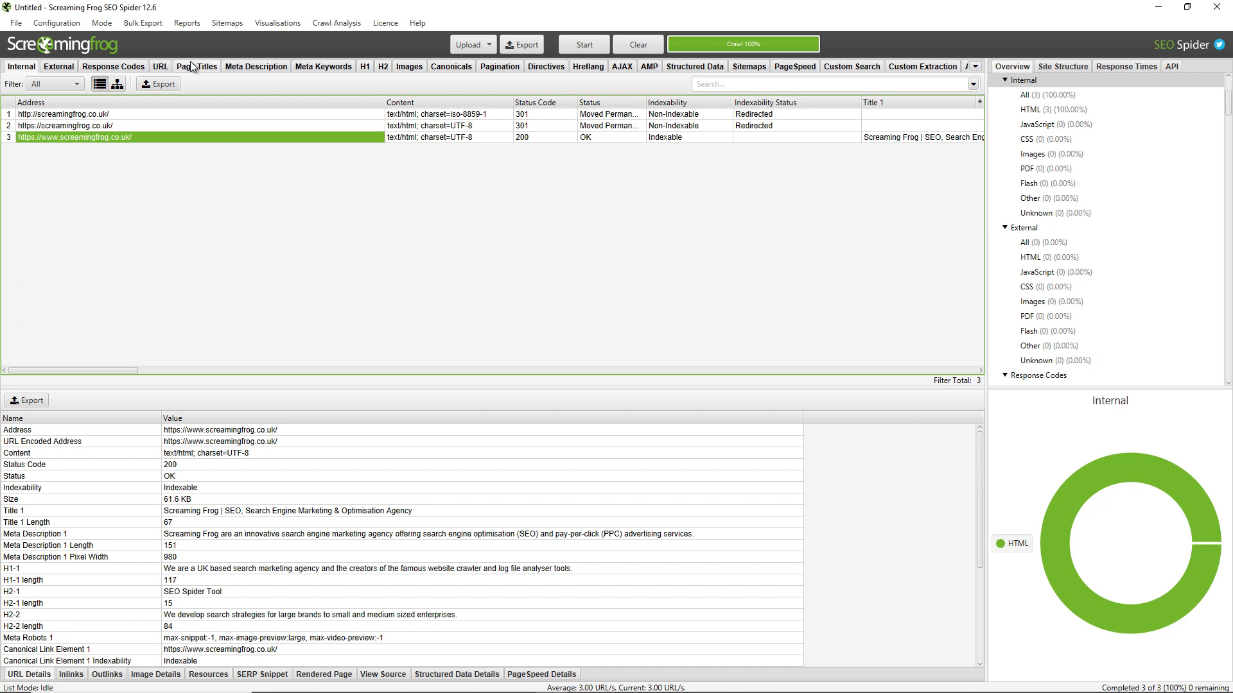
- Save the All Redirects report as the Excel workbook 'redirects'
left_click(187, 22)
mouse_move(231, 56)
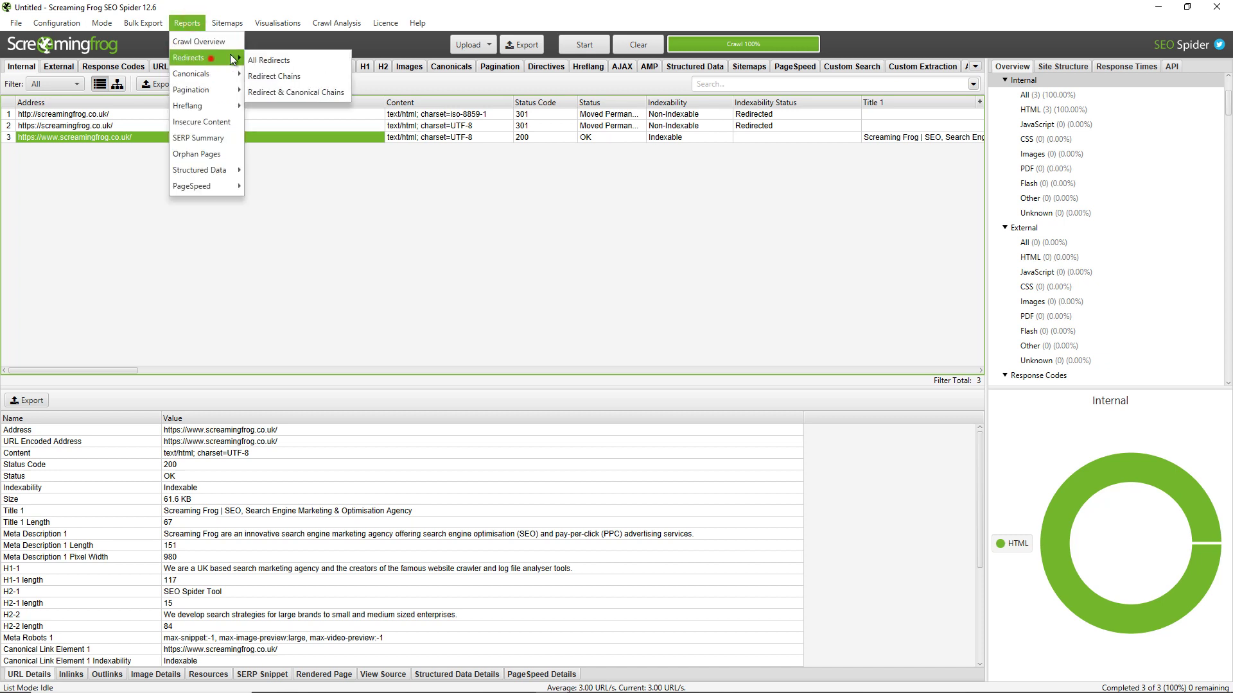
left_click(269, 59)
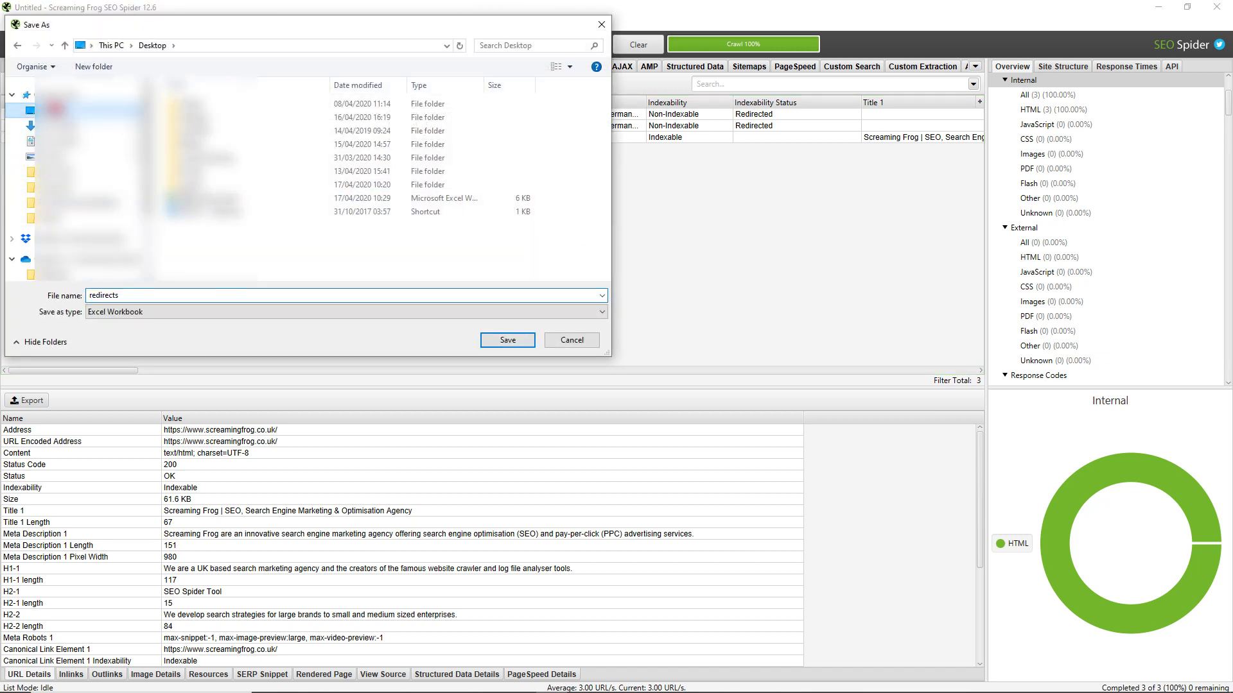
left_click(498, 340)
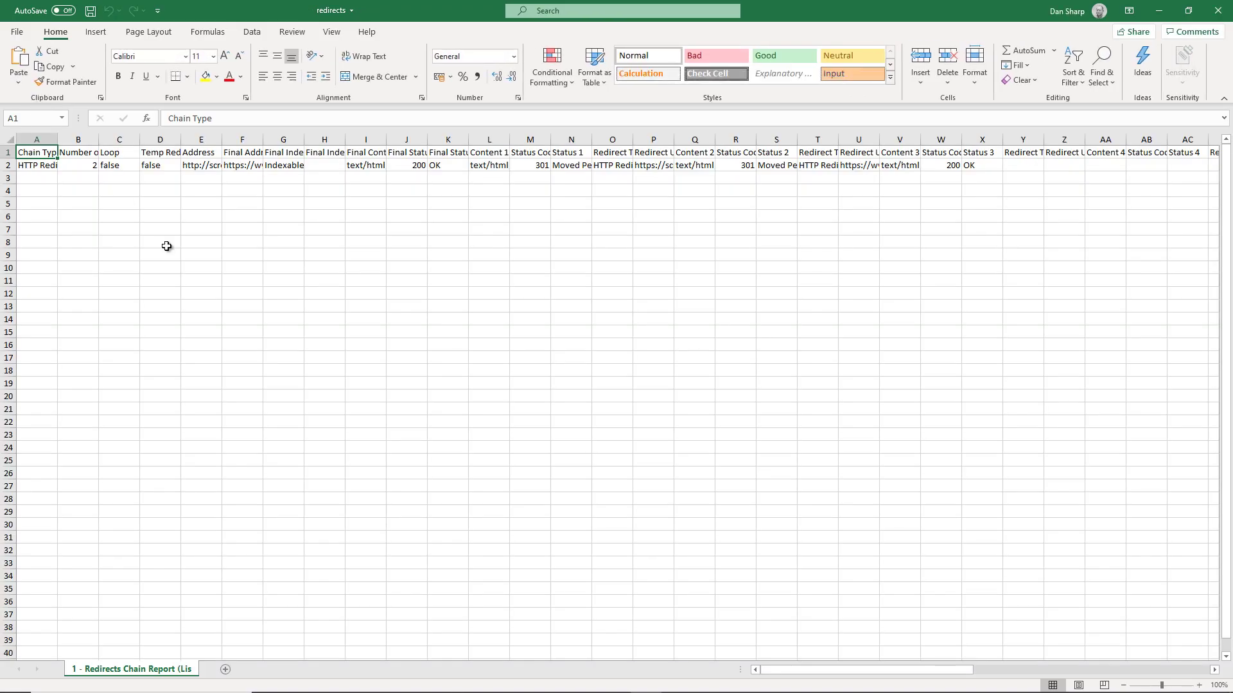
- Widen columns A, B, E, F and G of the redirects report, then close the workbook
left_click_drag(57, 139, 115, 218)
left_click_drag(157, 140, 215, 195)
left_click_drag(337, 140, 467, 287)
left_click_drag(511, 140, 646, 276)
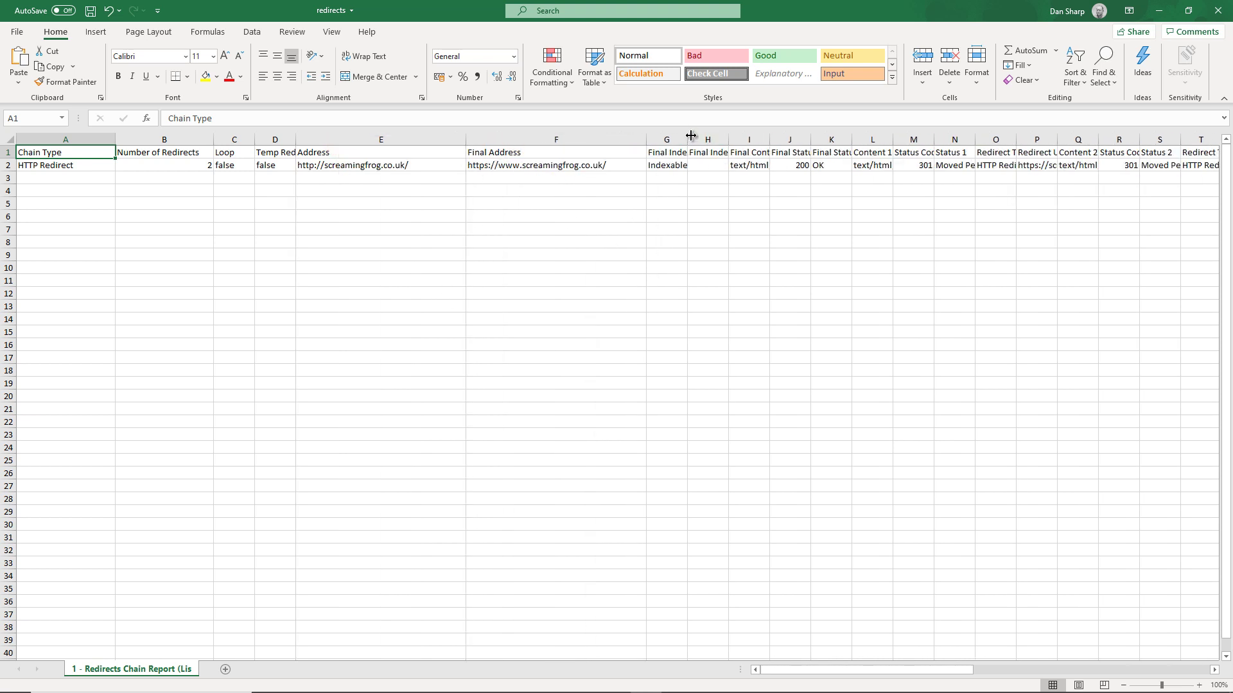
left_click_drag(688, 140, 761, 212)
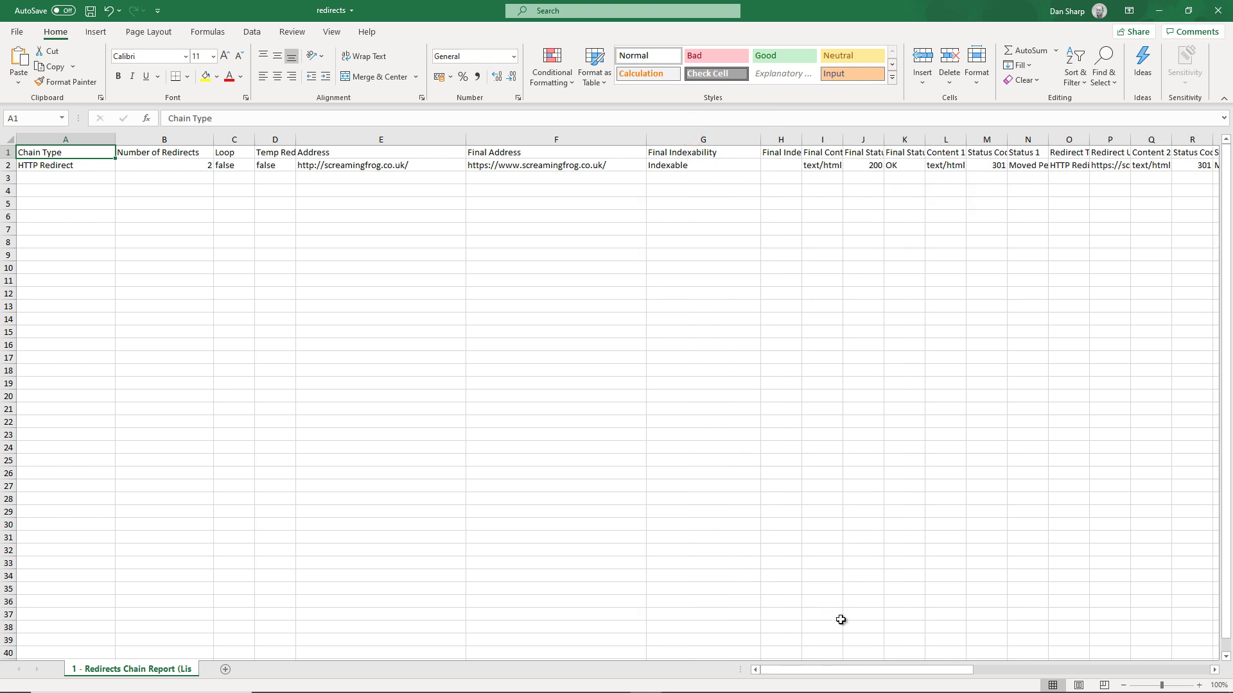
left_click_drag(875, 671, 835, 674)
left_click(1218, 10)
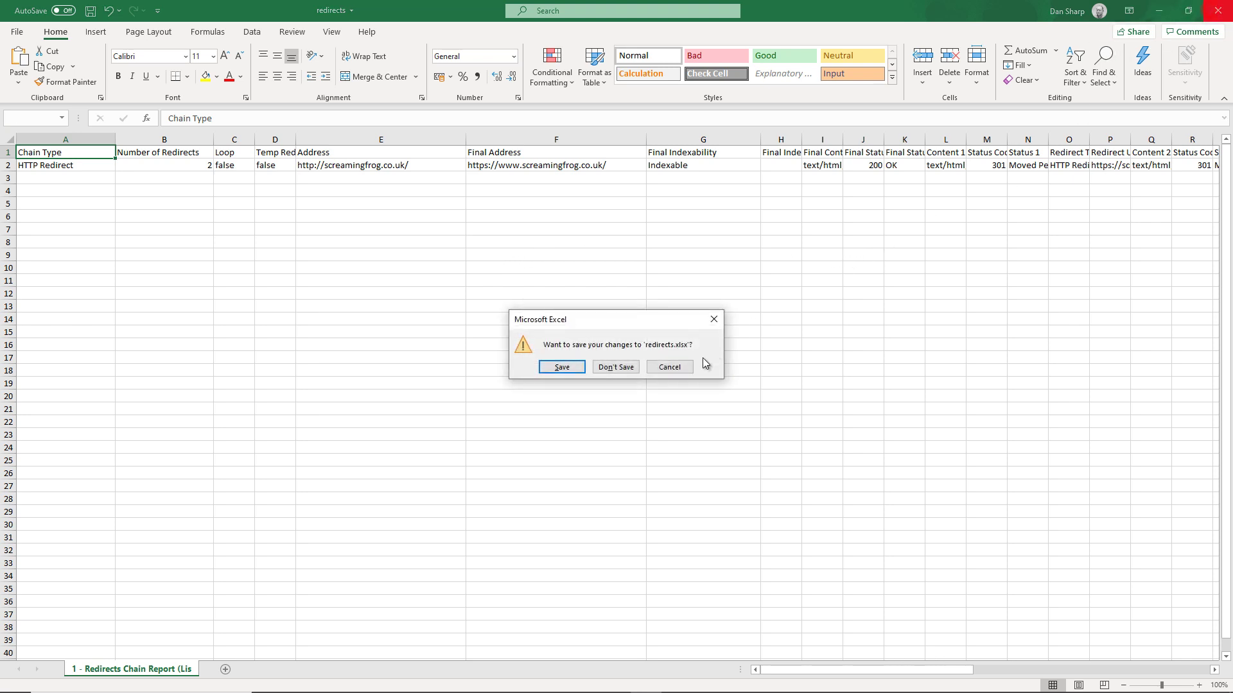